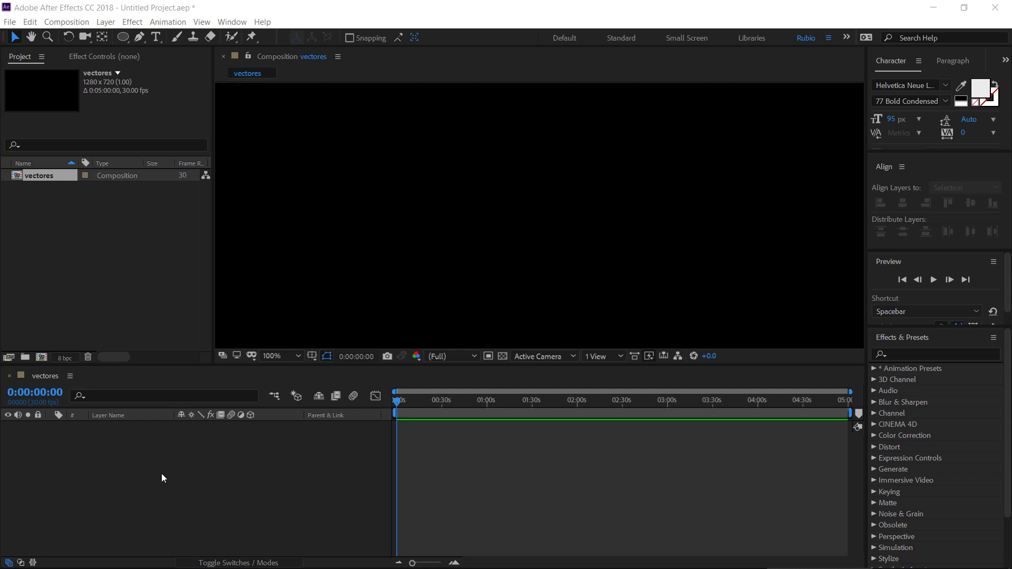
- Add a new empty shape layer to the vectores composition
right_click(125, 455)
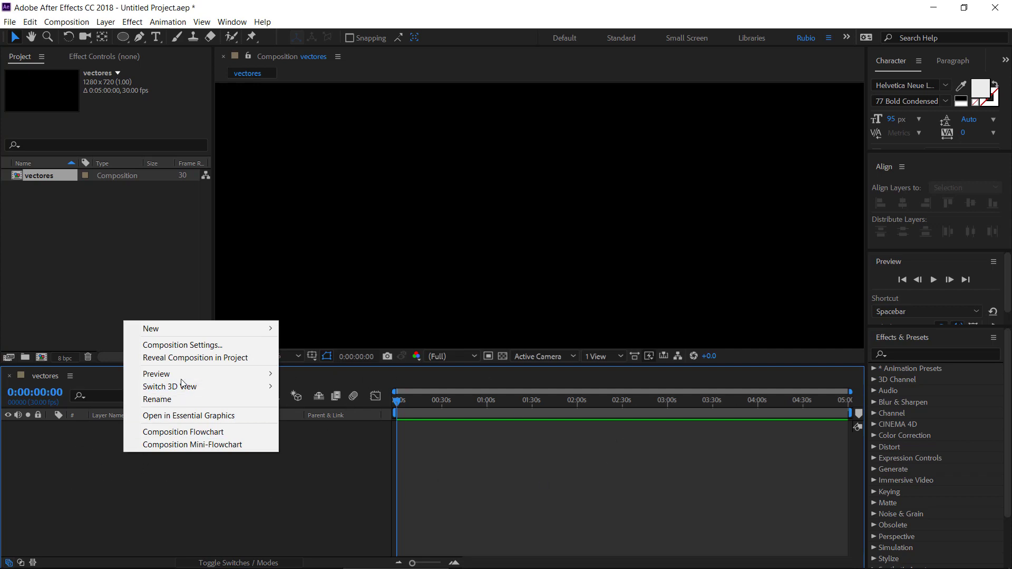
mouse_move(169, 328)
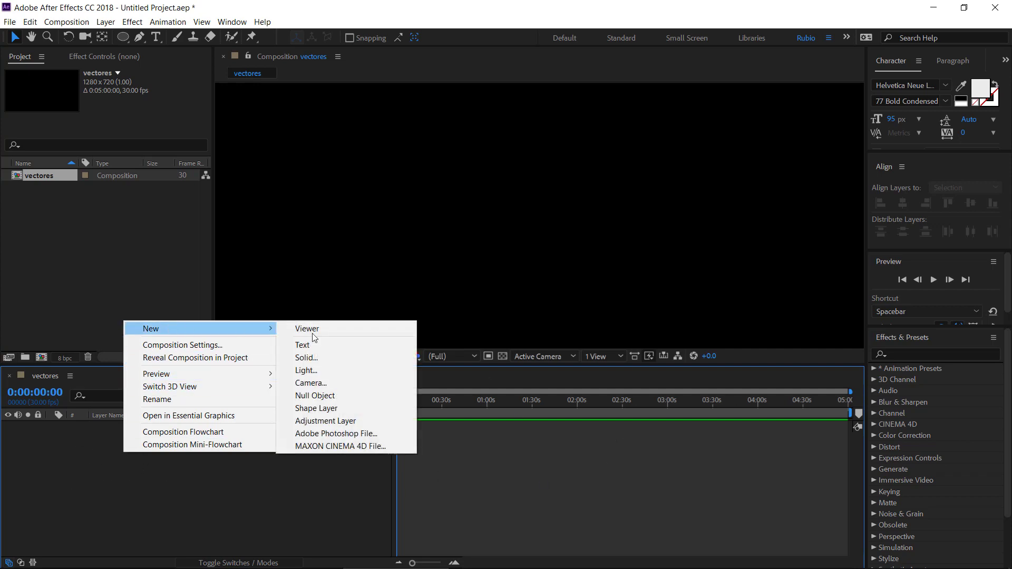
left_click(327, 409)
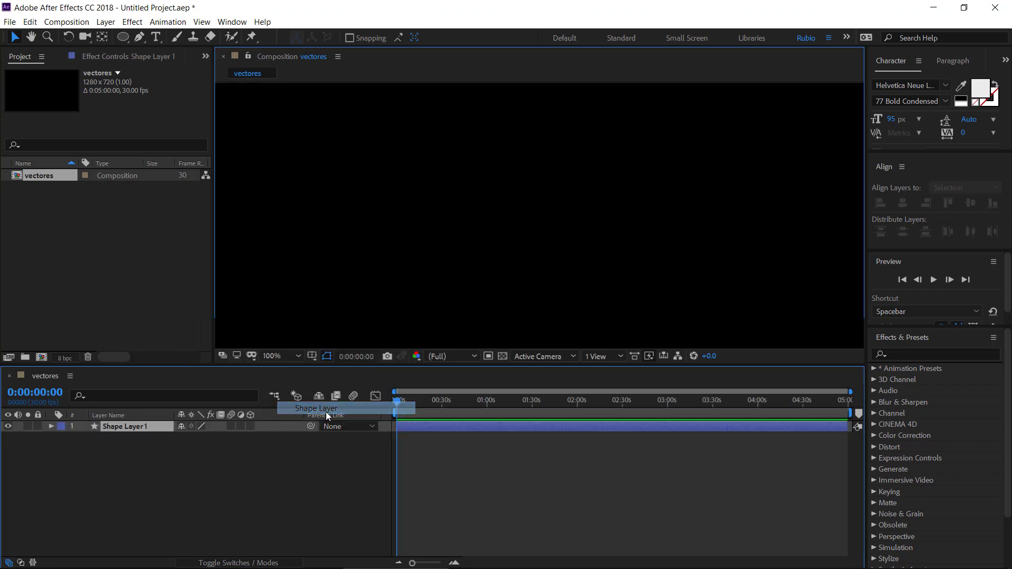
- With no layer selected, draw a square with the Rectangle tool on its own shape layer, just above and beside the composition's centre
key("q")
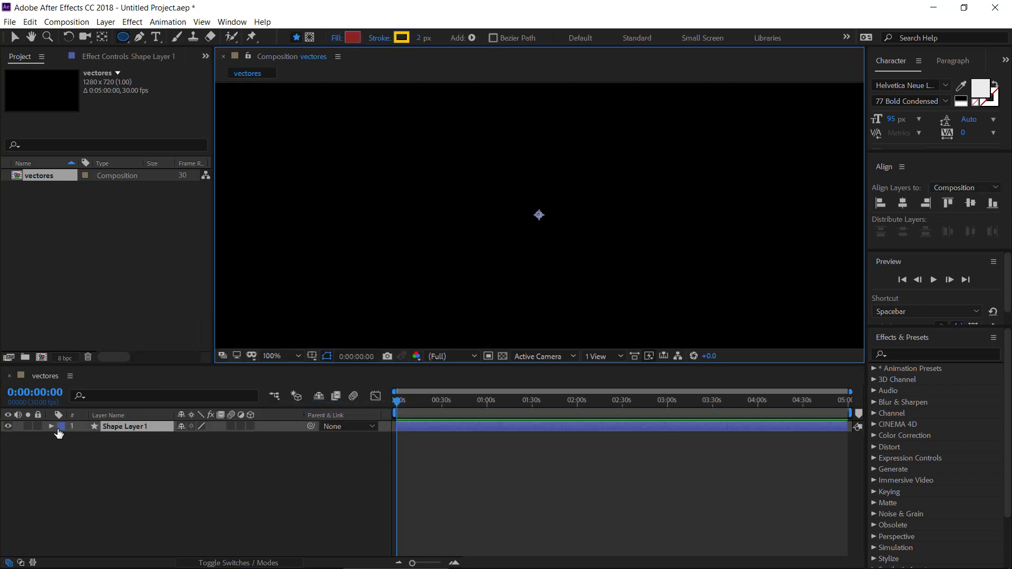
left_click(113, 468)
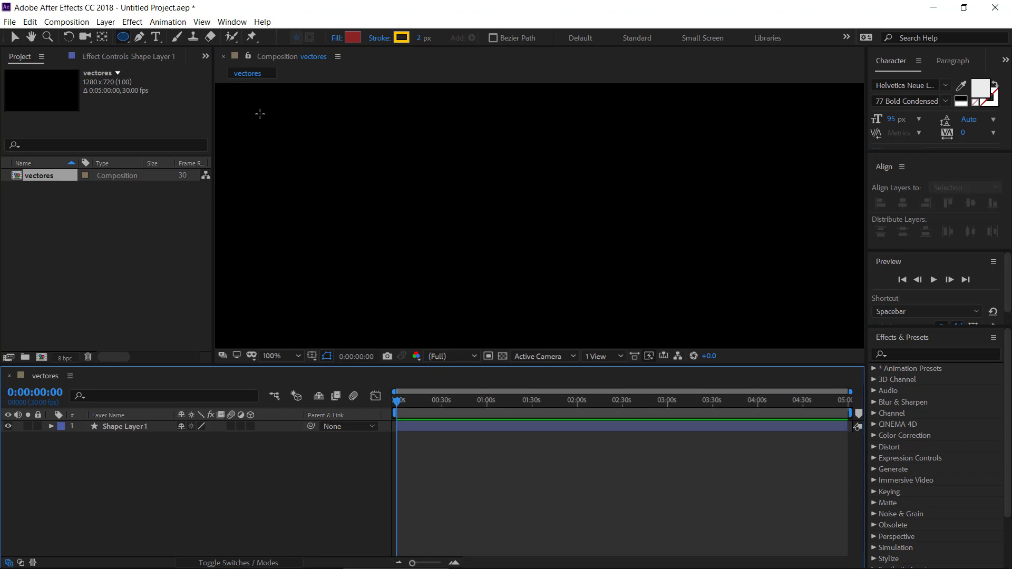
left_click(123, 38)
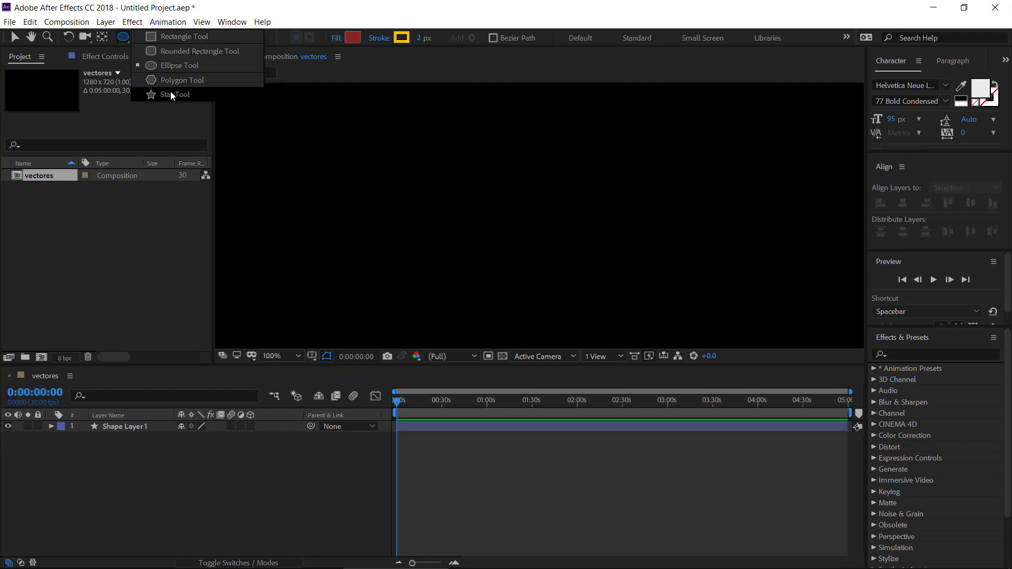
left_click(188, 41)
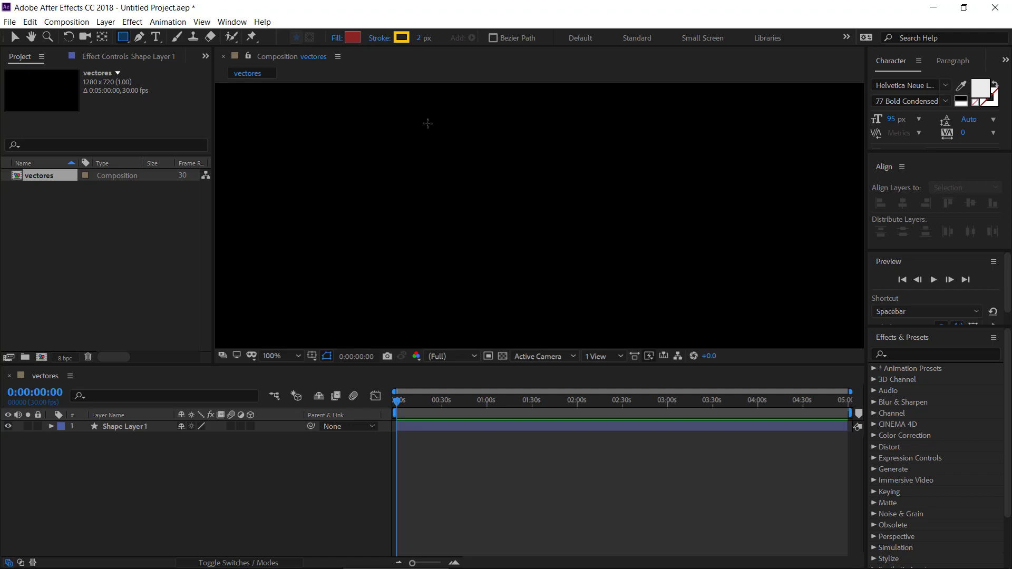
left_click_drag(428, 124, 511, 199)
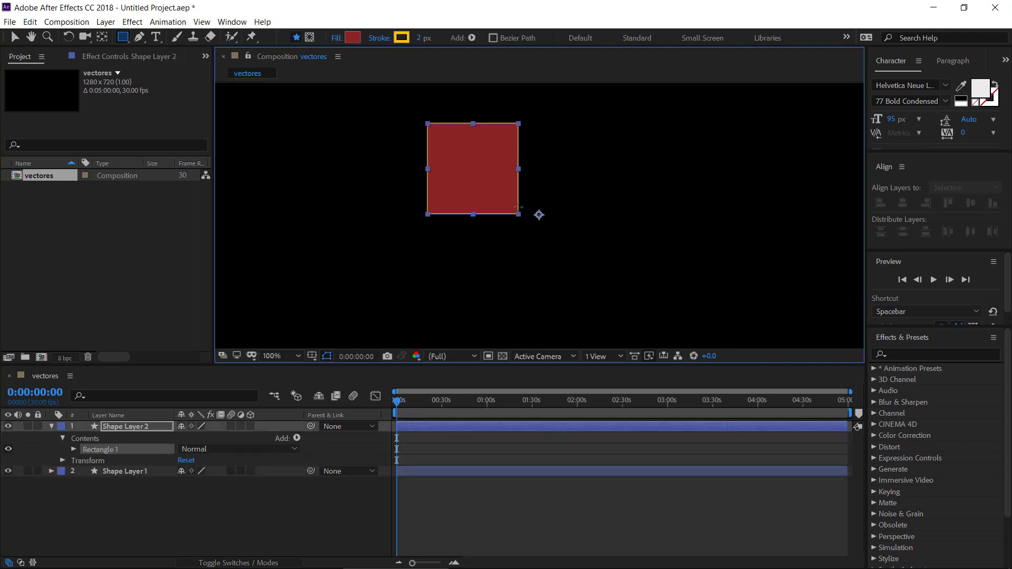
left_click(166, 516)
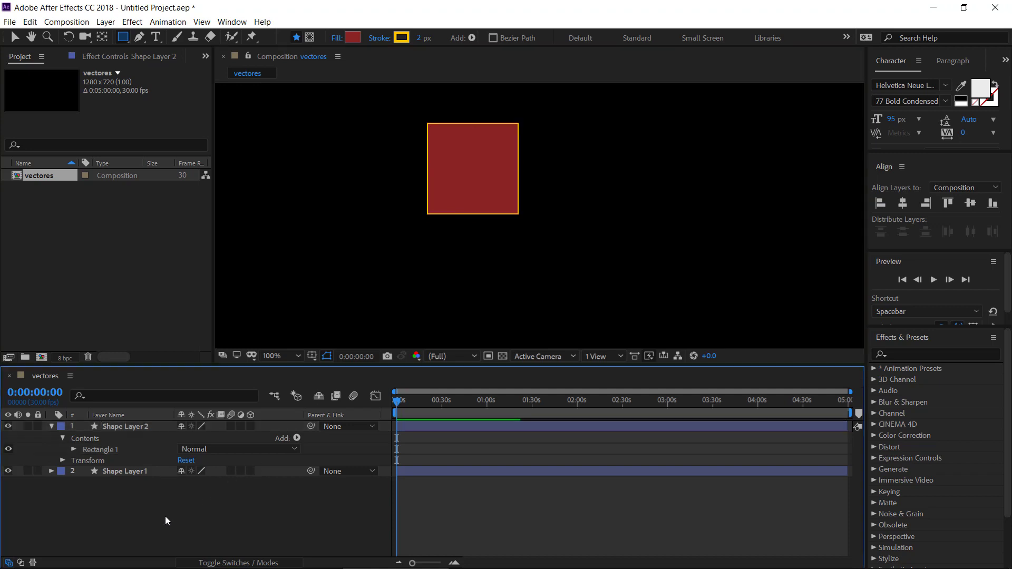
key("v")
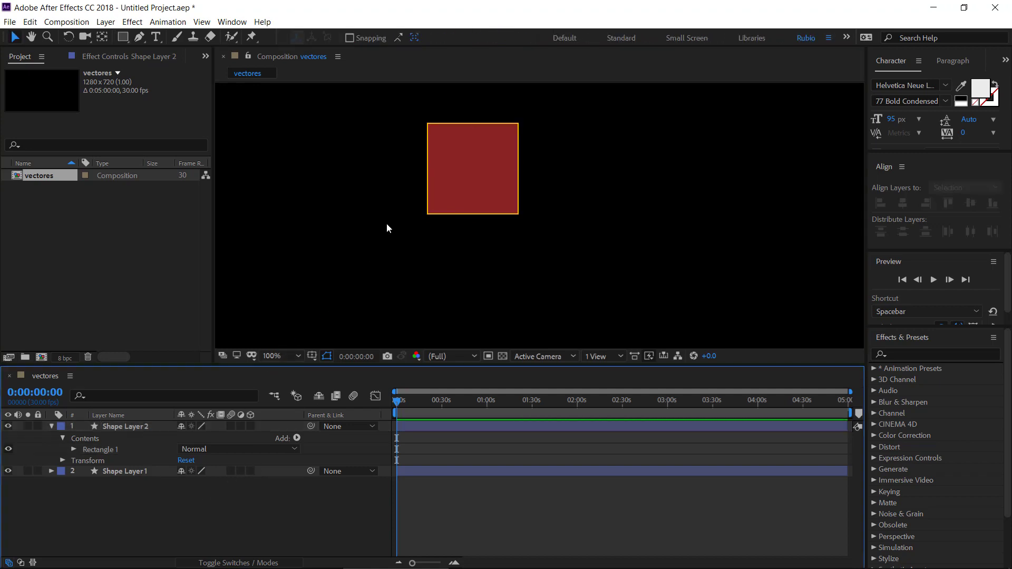
- Compare the Contents and Transform properties of Shape Layer 2 and the empty Shape Layer 1
left_click(120, 43)
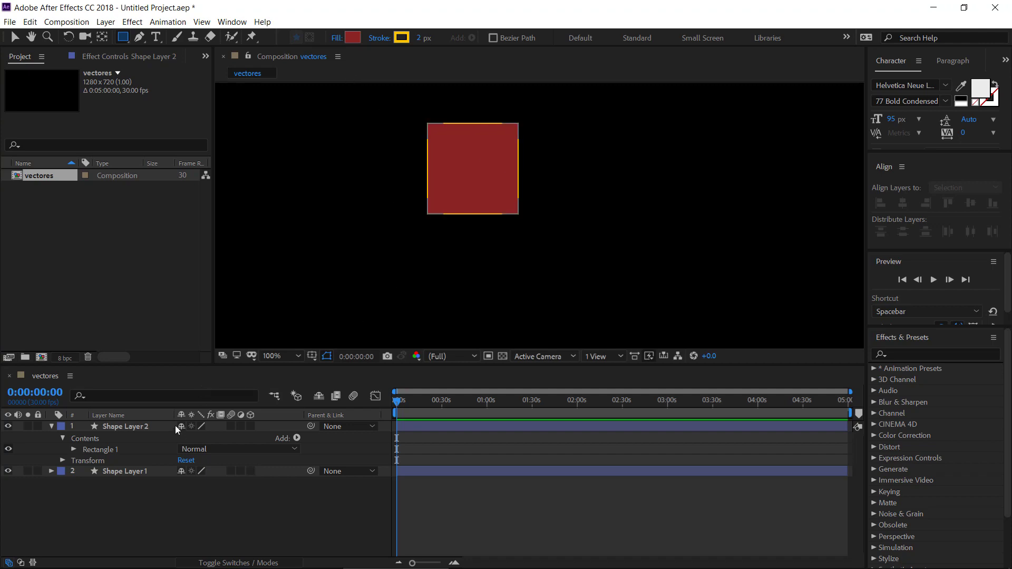
left_click(127, 472)
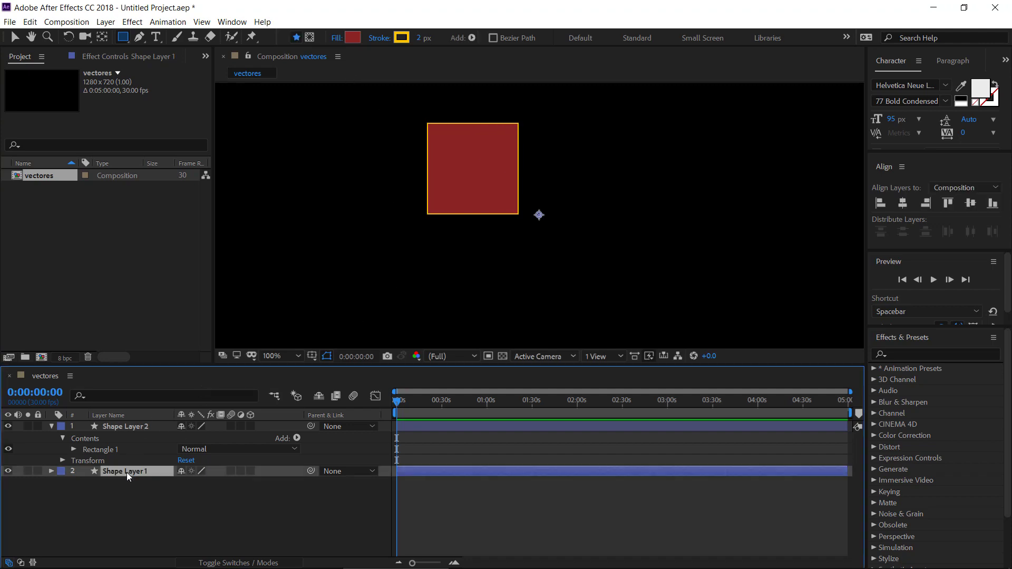
left_click(97, 424)
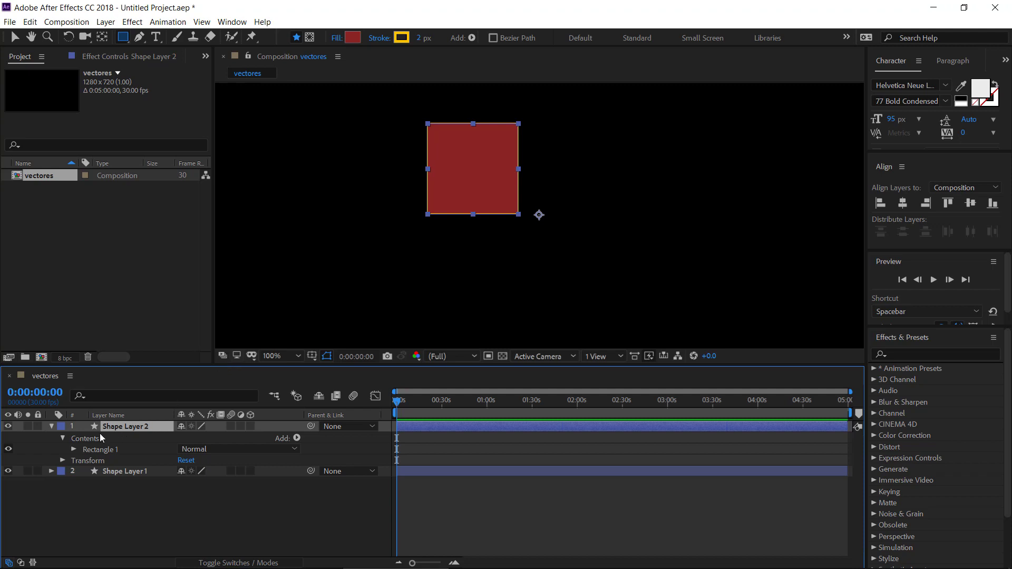
left_click(52, 426)
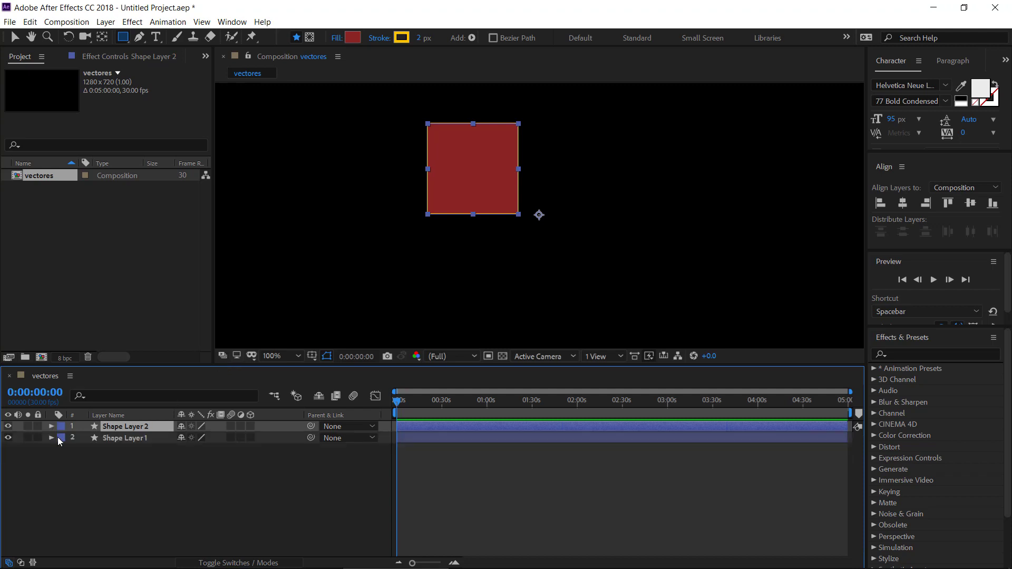
left_click(112, 437, "shift")
left_click(51, 437)
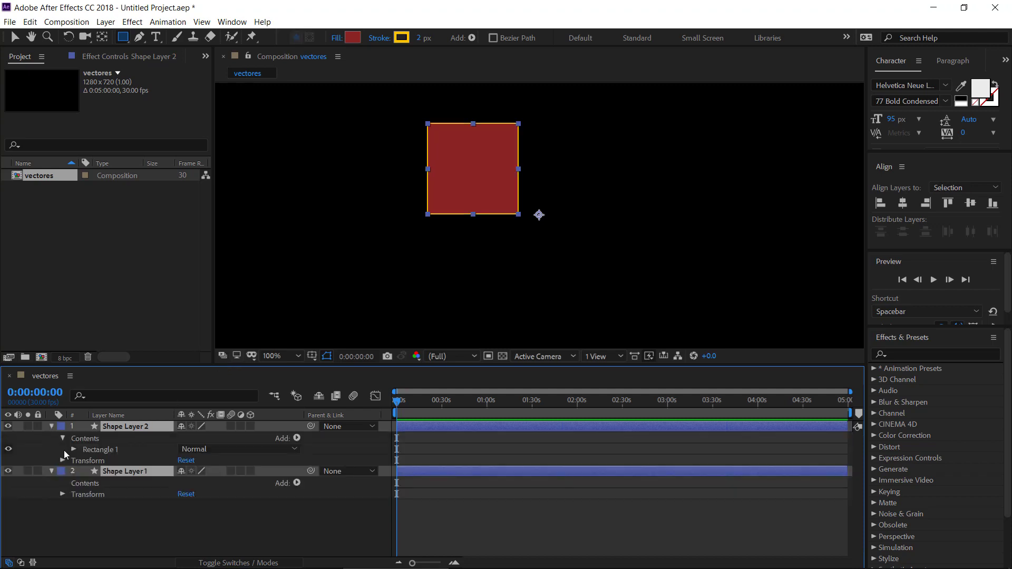
left_click(63, 495)
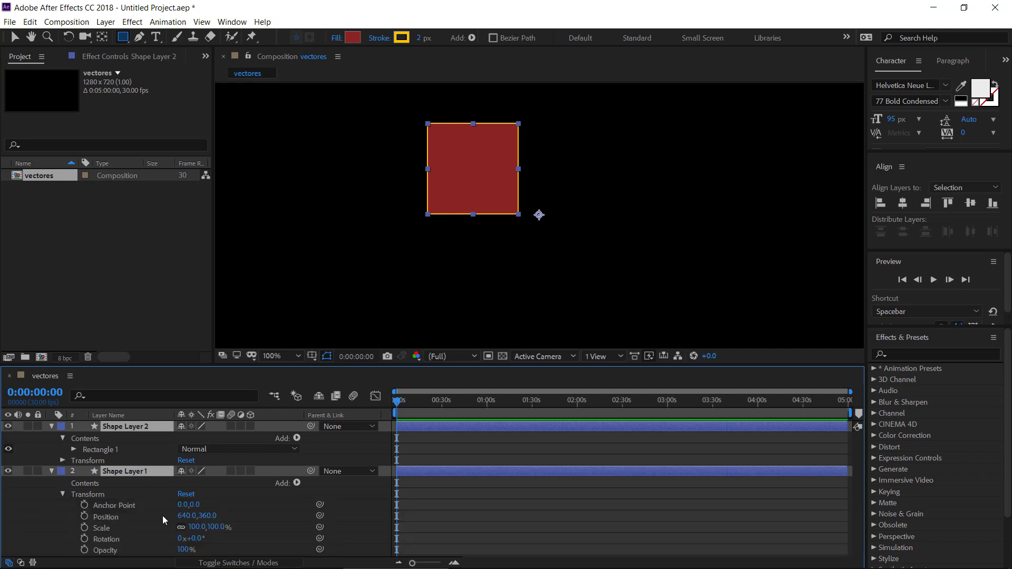
left_click(63, 494)
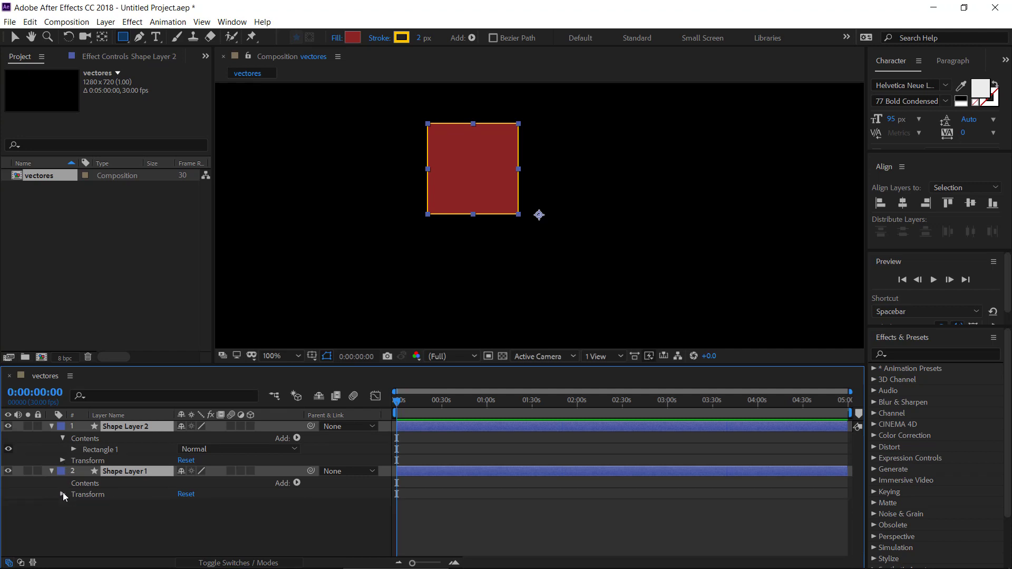
left_click(99, 449)
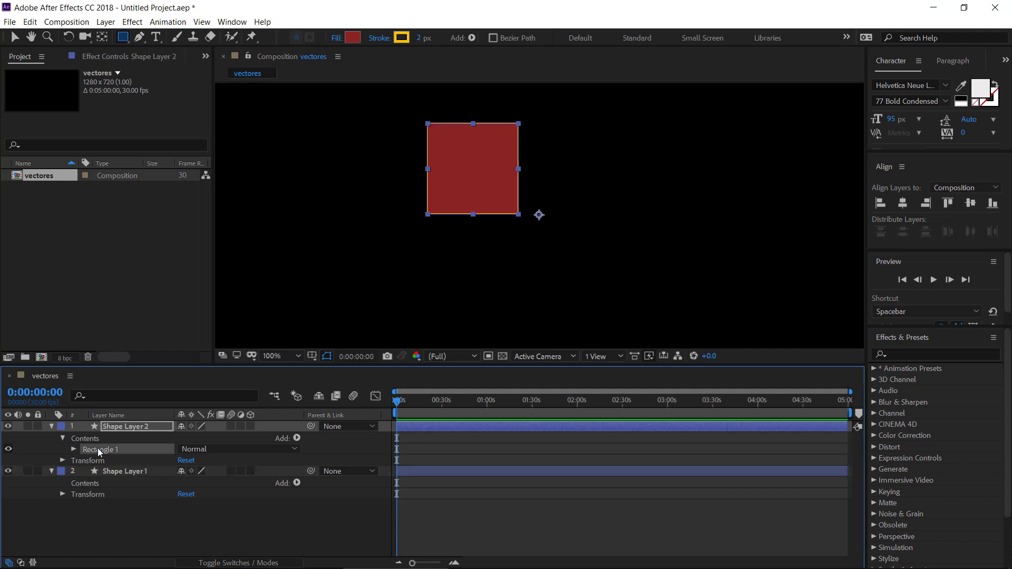
- Rename Shape Layer 2, which holds the square, as cuadrado
left_click(138, 428)
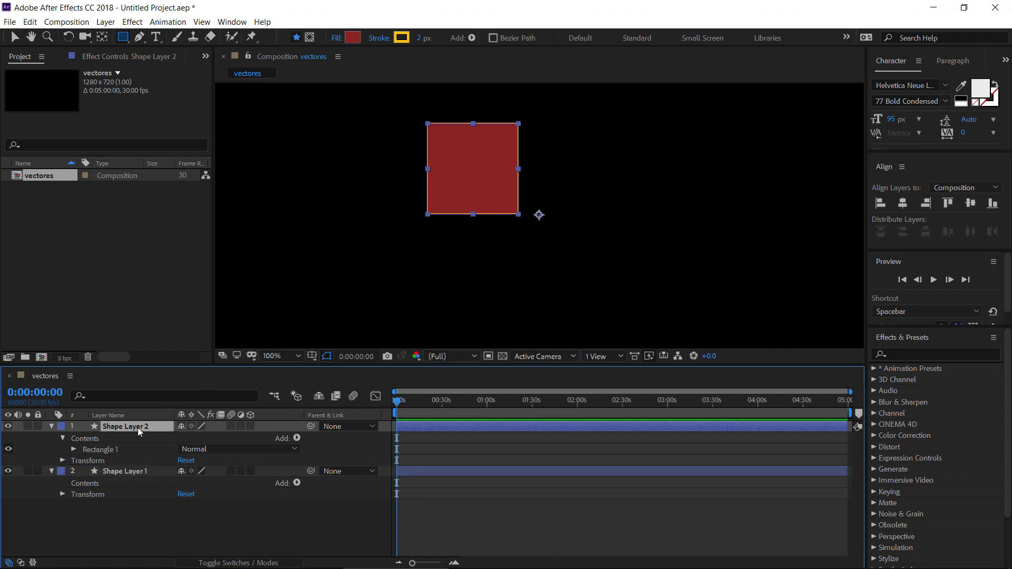
key("Return")
type("cuadrado")
key("Return")
- Rename the empty Shape Layer 1 as vacio
left_click(128, 472)
key("Return")
type("vacio")
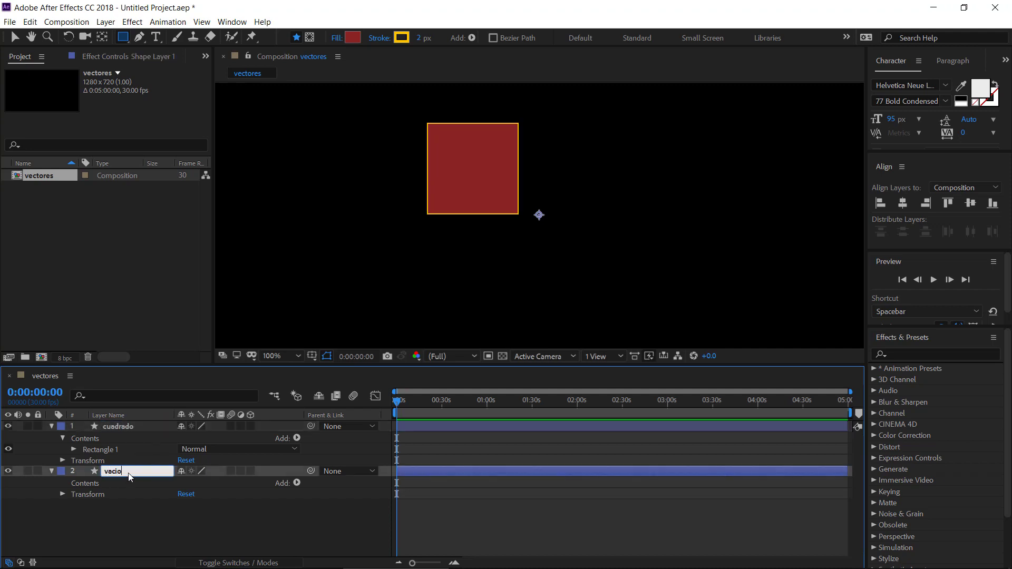
key("BackSpace")
key("BackSpace")
type("o")
key("Return")
key("Return")
key("Return")
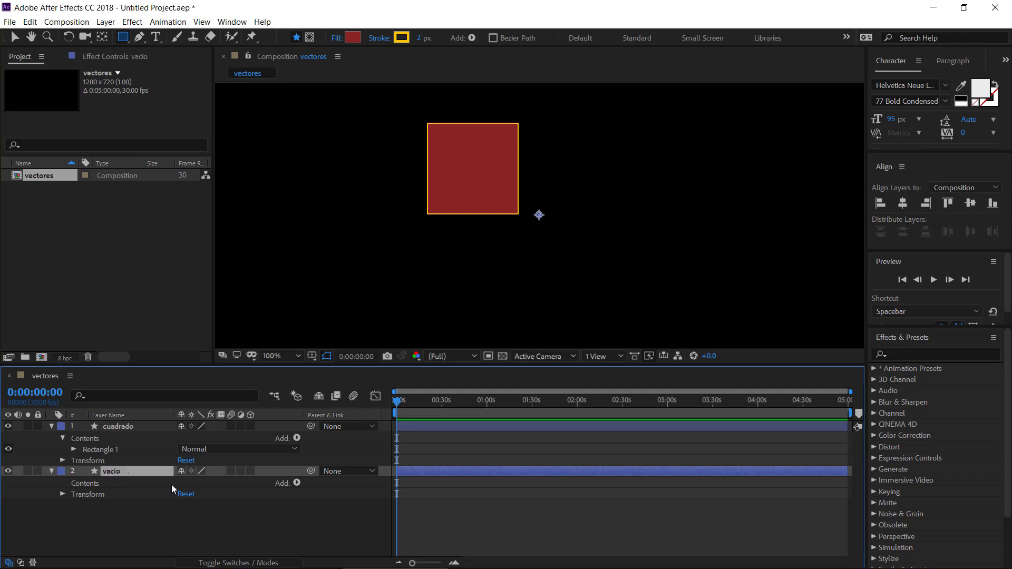
key("Return")
type("vacio")
key("Return")
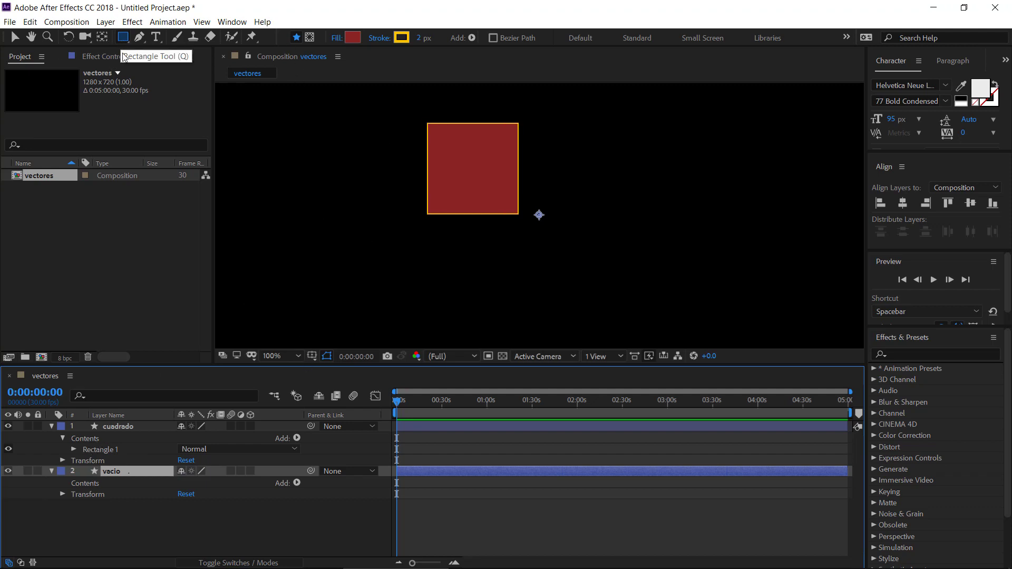
- Examine the path, stroke, fill and transform entries of the cuadrado rectangle and compare them with the Contents of vacio
left_click(102, 454)
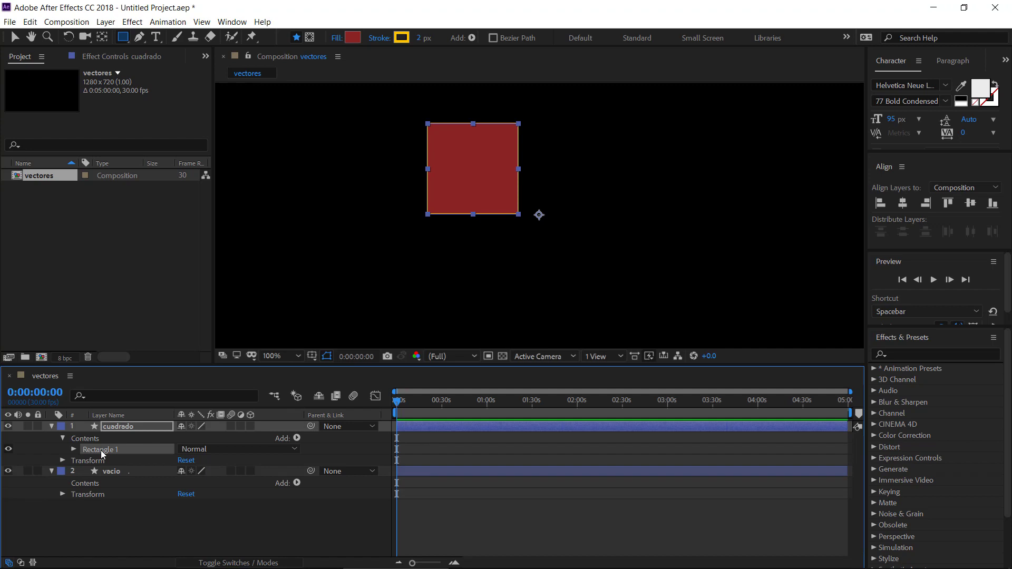
left_click(75, 450)
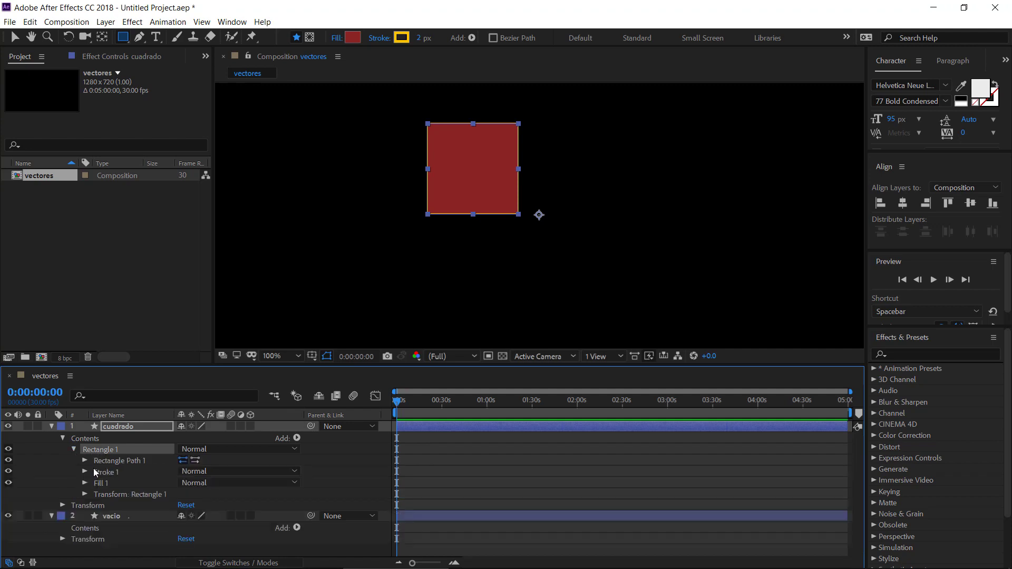
left_click(73, 443)
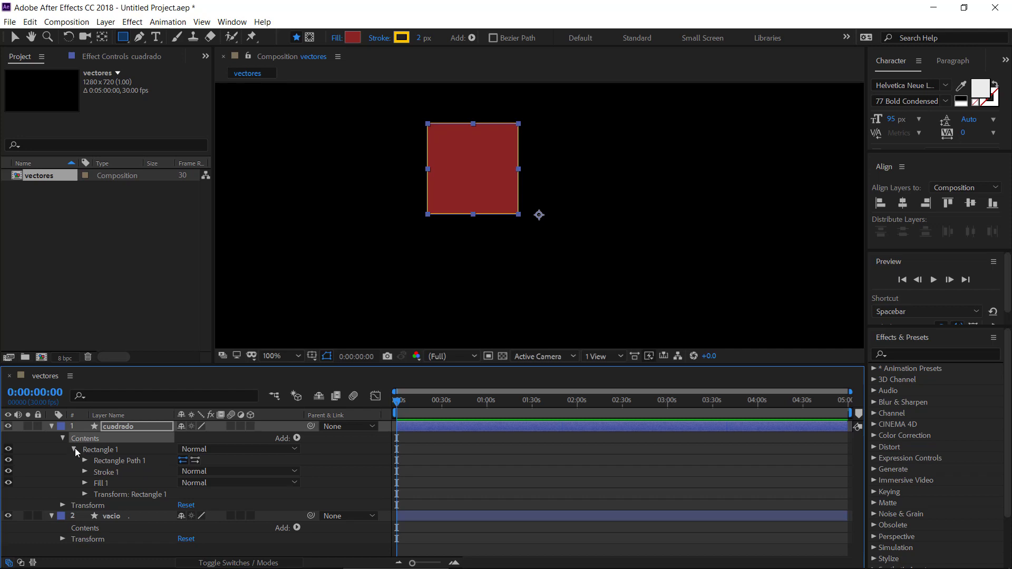
left_click(75, 449)
left_click(81, 484)
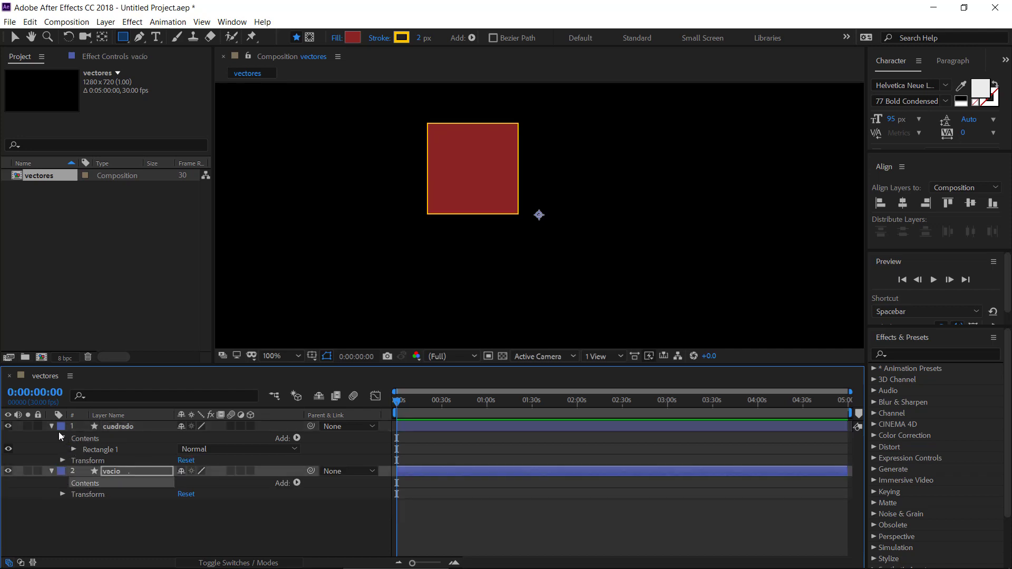
left_click(62, 438)
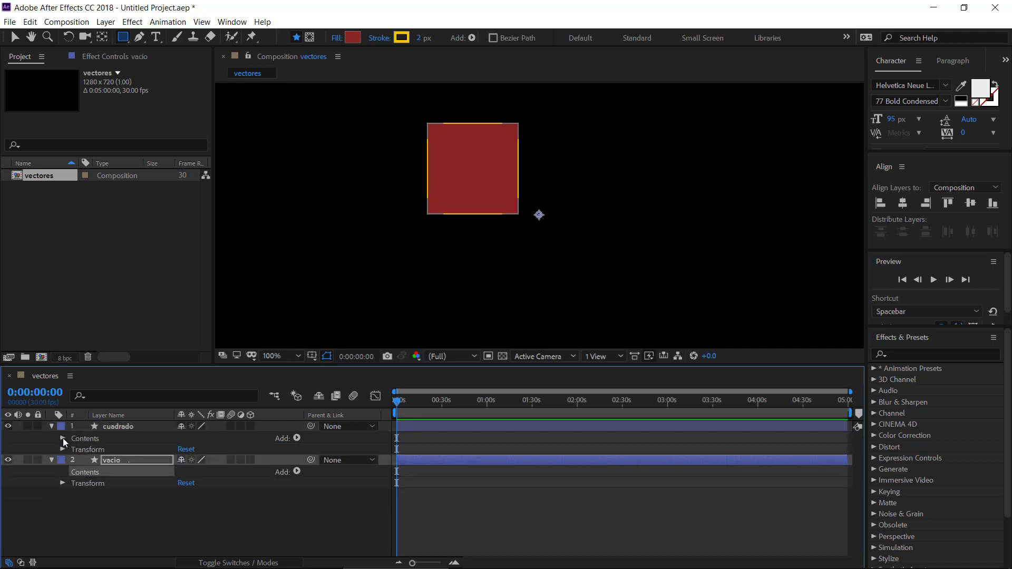
left_click(62, 438)
left_click(62, 438)
left_click(284, 474)
left_click(128, 460)
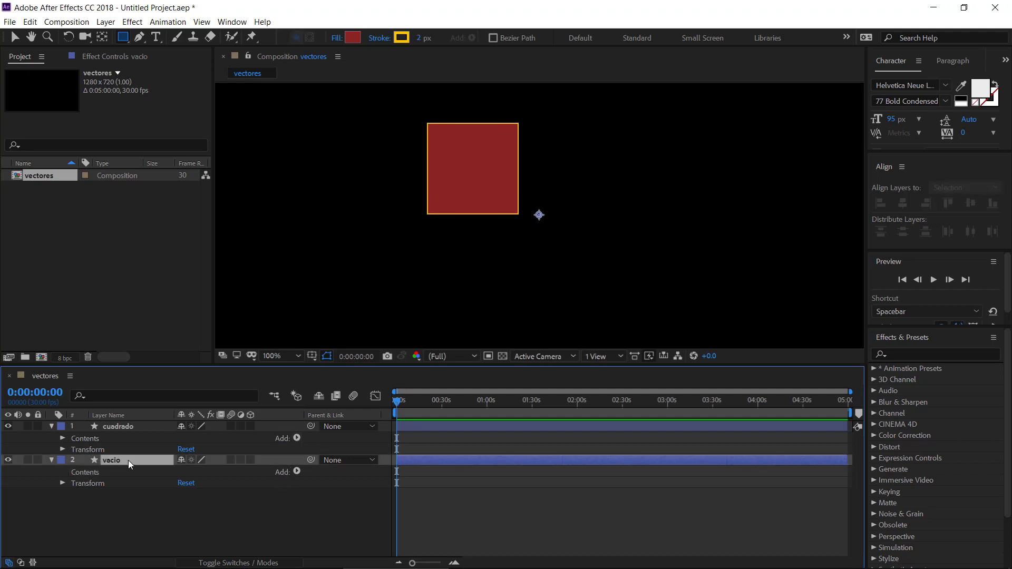
left_click(76, 428)
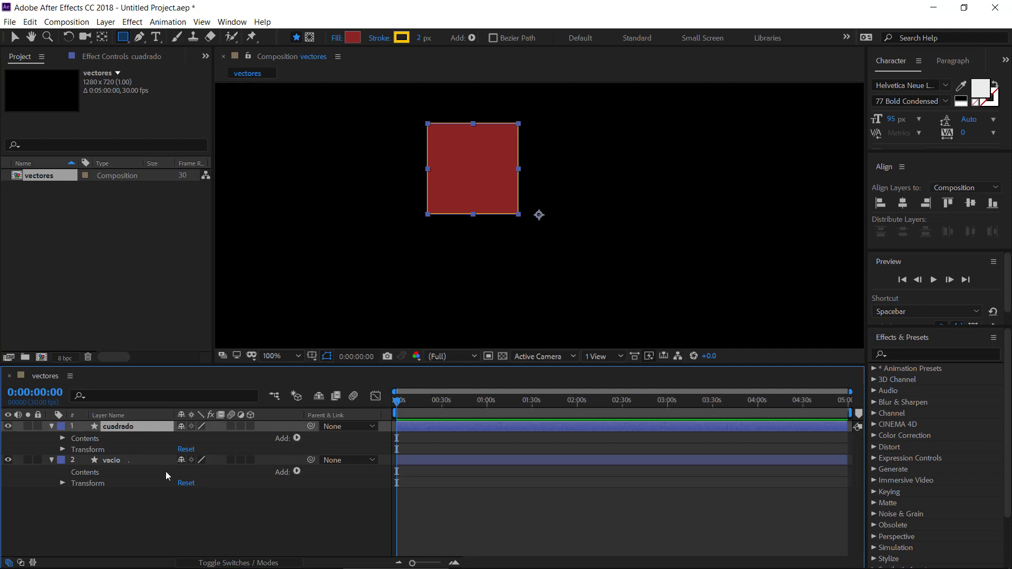
left_click(122, 460)
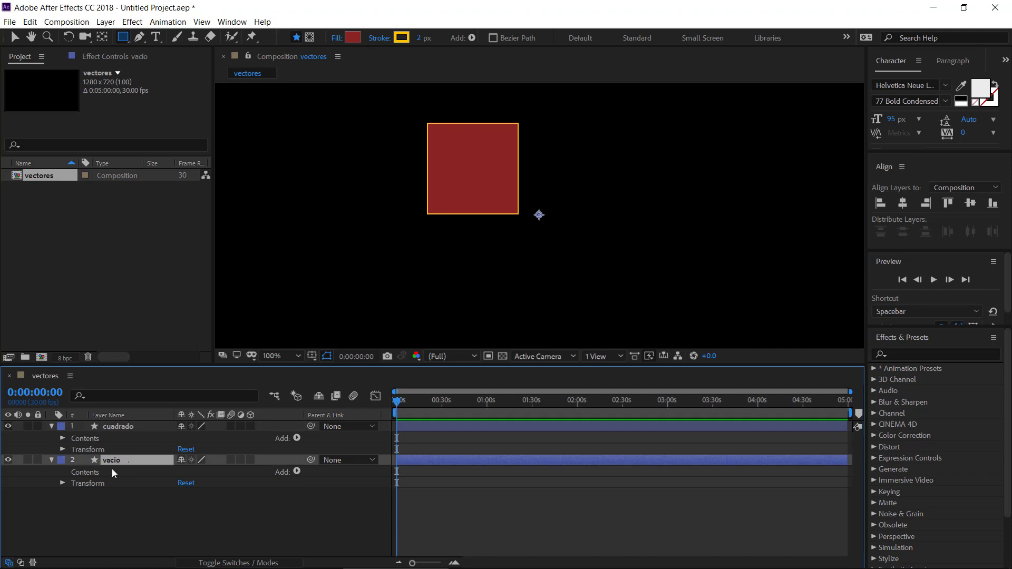
- Hide the cuadrado layer so that only the vacio layer is displayed in the composition
left_click(9, 427)
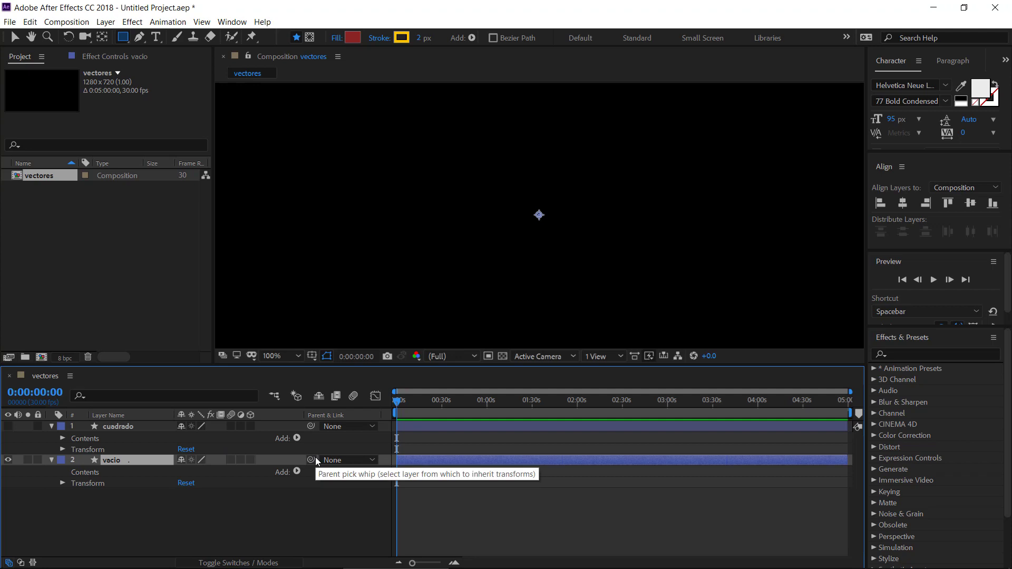
scroll(549, 228, "down", 1)
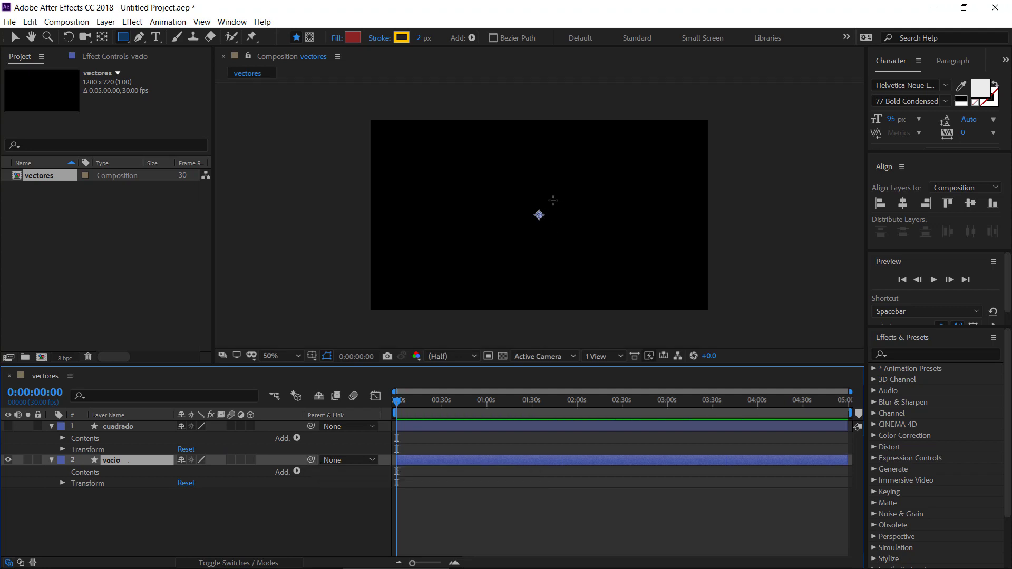
scroll(508, 249, "up", 1)
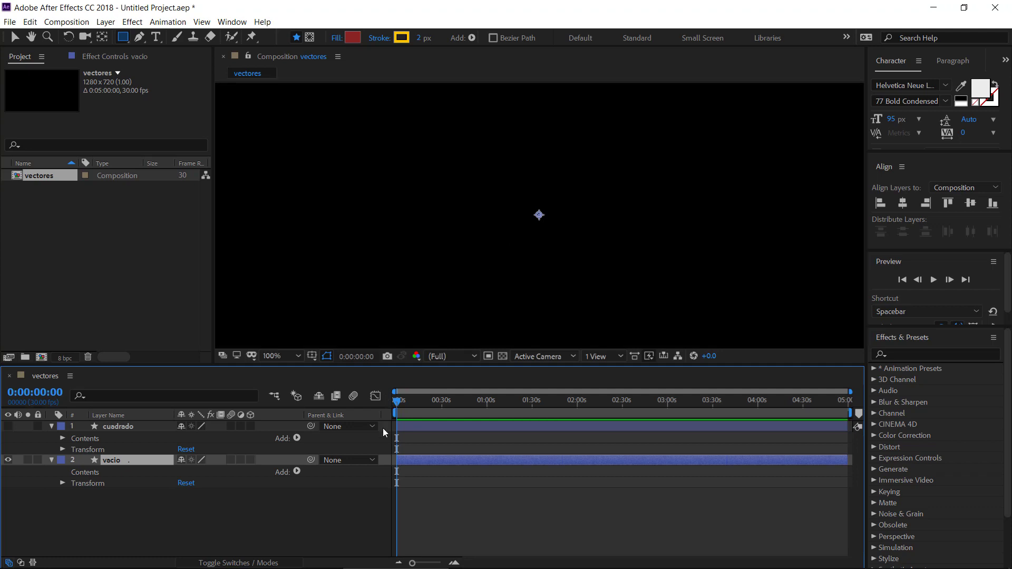
- Add a Rectangle path to the Contents of the vacio layer, with the cuadrado rectangle's entries expanded for comparison
left_click(297, 471)
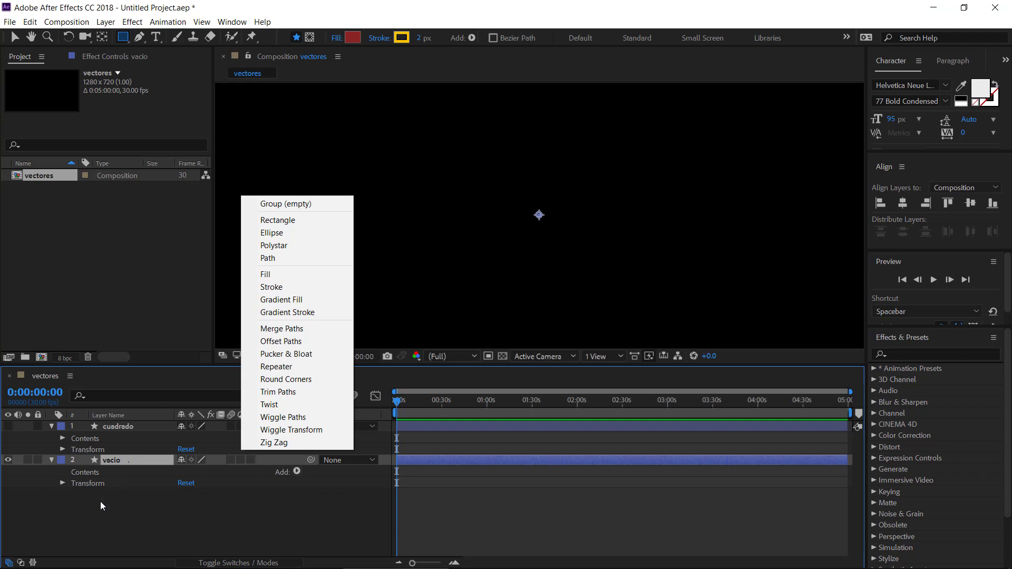
left_click(66, 440)
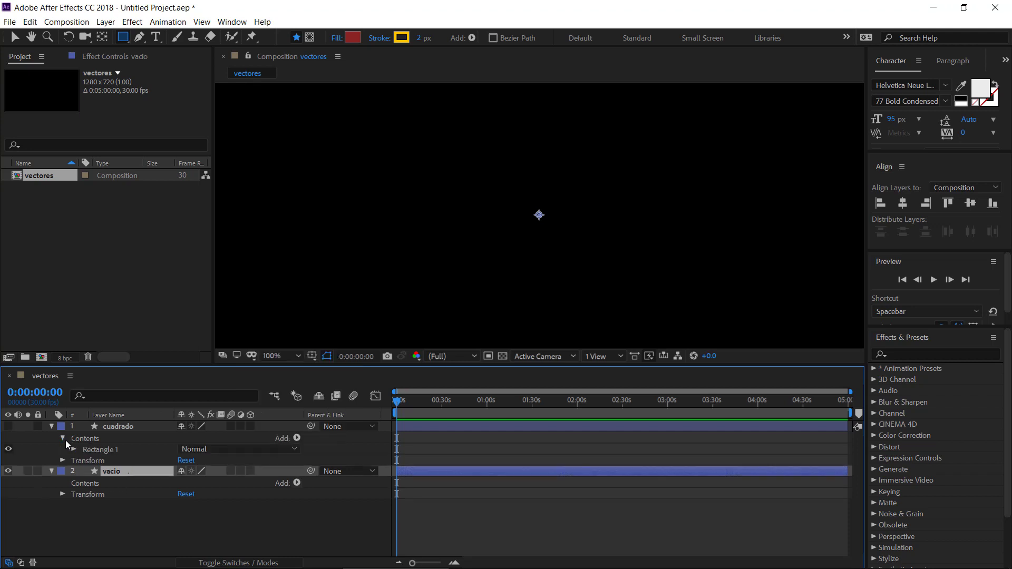
left_click(74, 448)
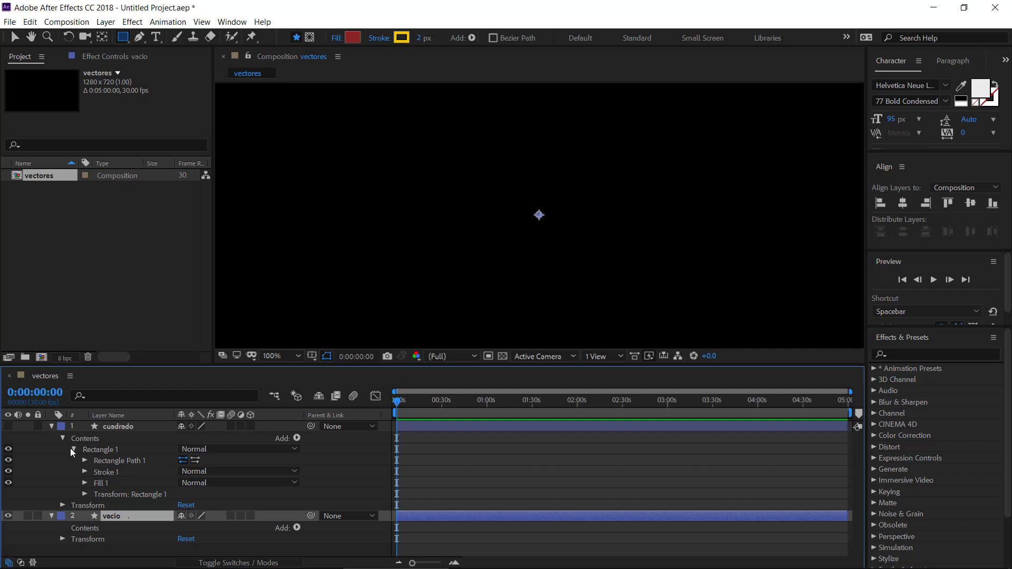
left_click(83, 529)
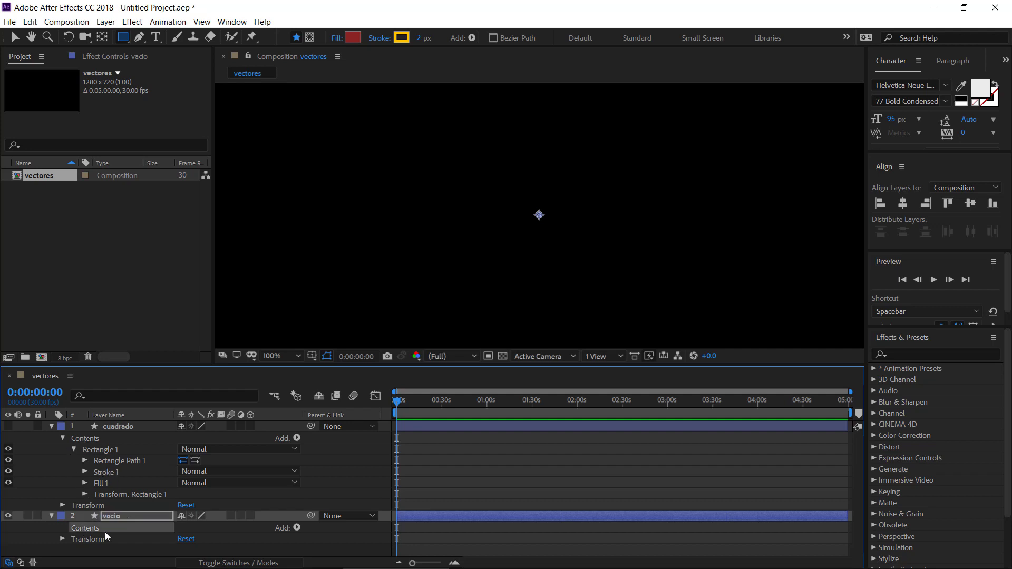
left_click(297, 527)
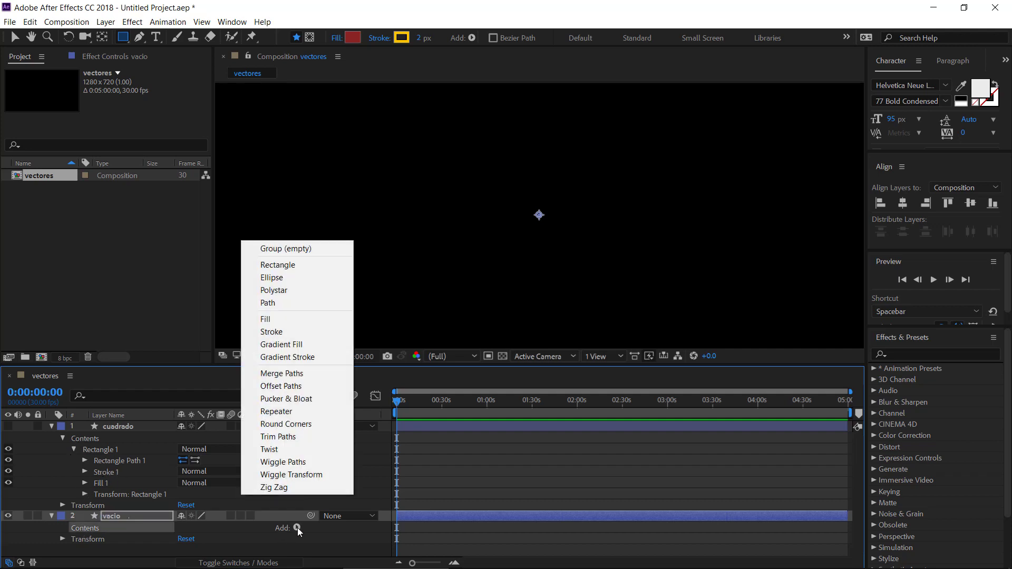
left_click(277, 268)
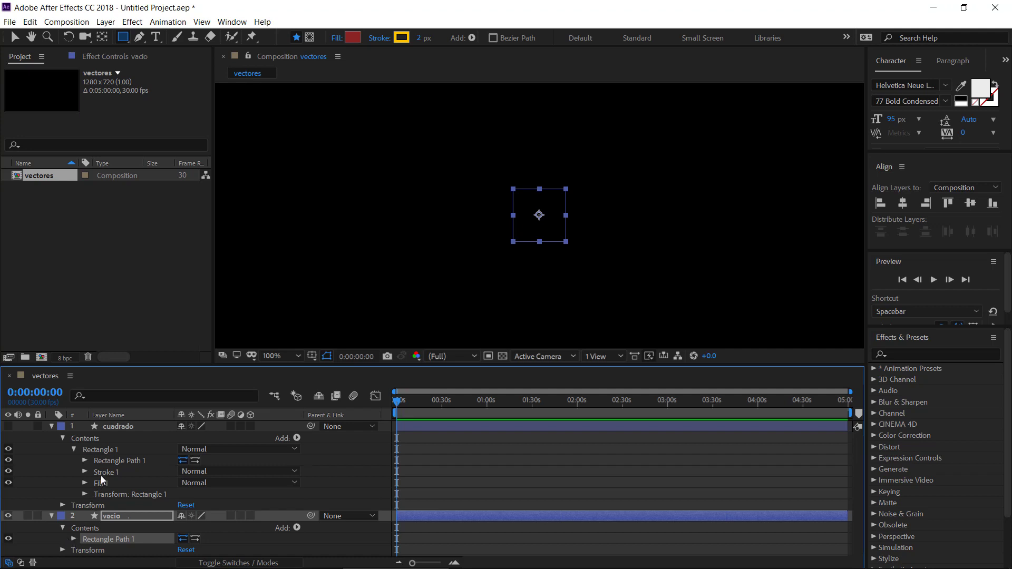
- Set the shape stroke colour to turquoise 12DED9 with the vacio layer selected
left_click(126, 516)
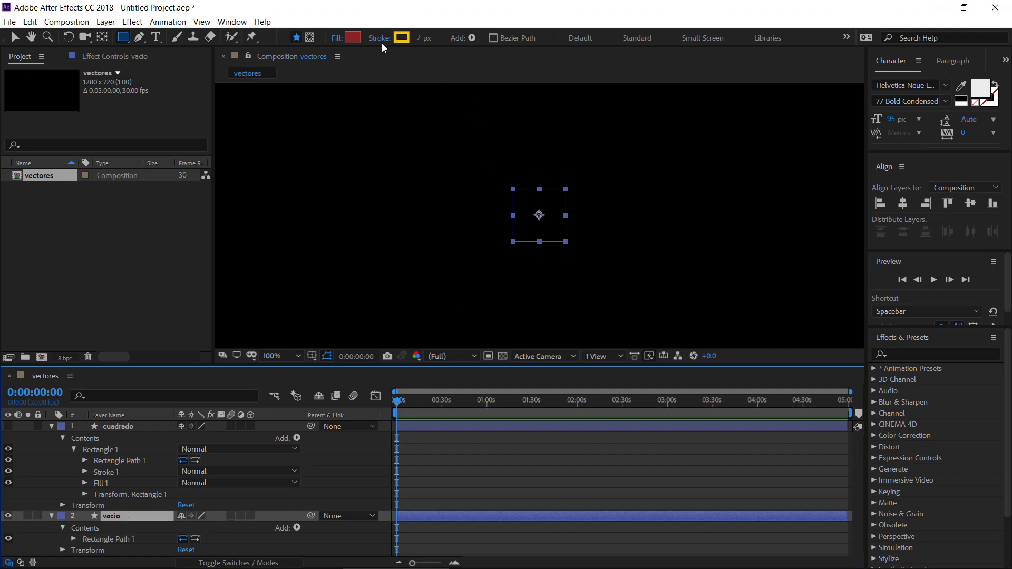
left_click(401, 38)
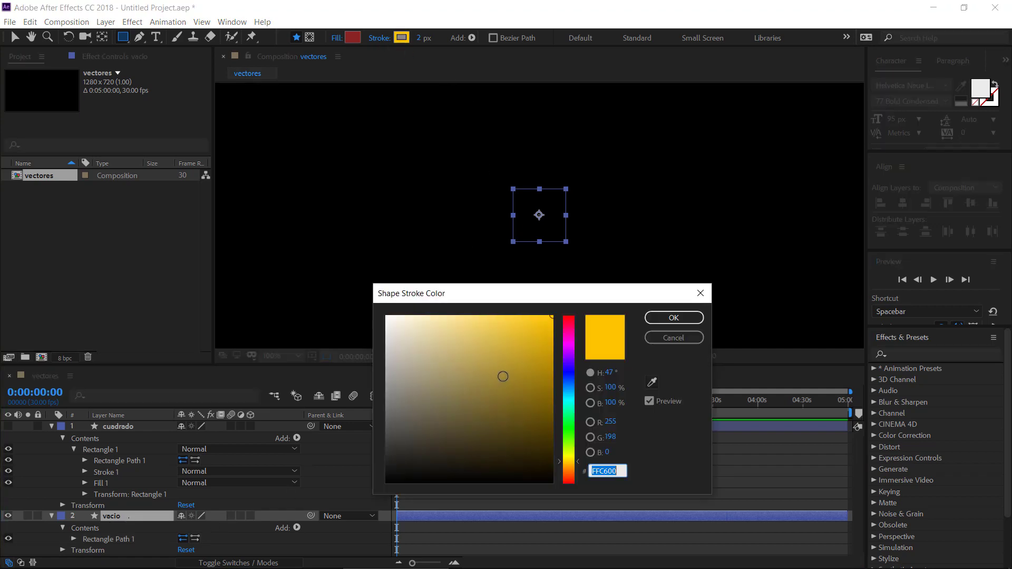
left_click(533, 342)
left_click_drag(540, 331, 539, 337)
left_click(564, 400)
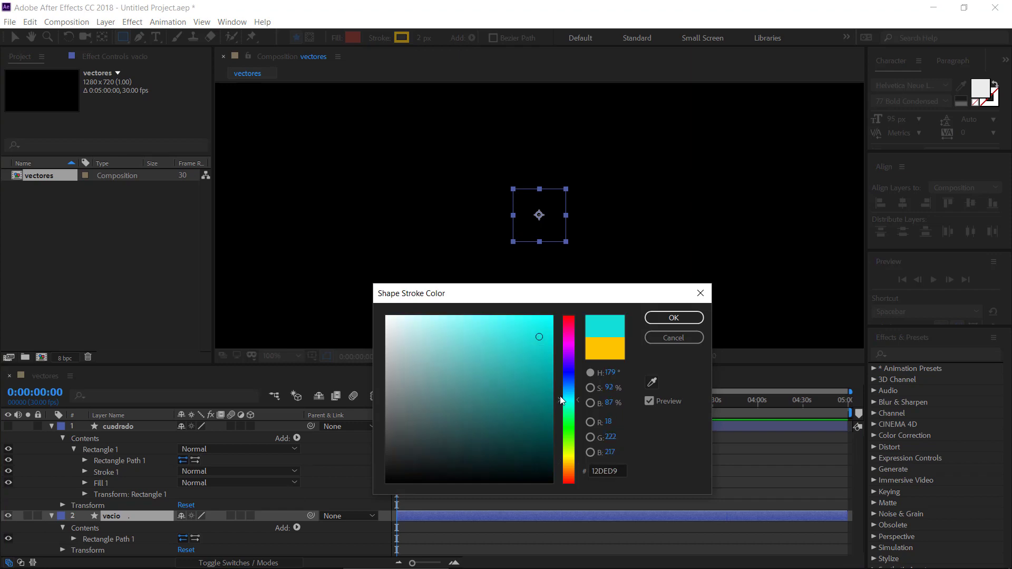
left_click(649, 321)
- Set the shape fill colour to a bright orange-yellow
left_click(352, 37)
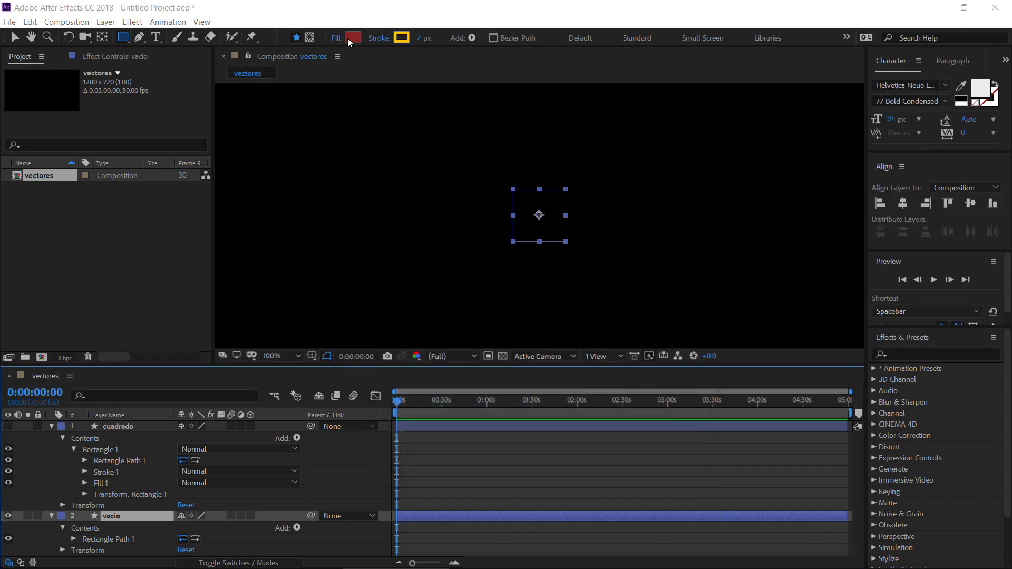
left_click(571, 463)
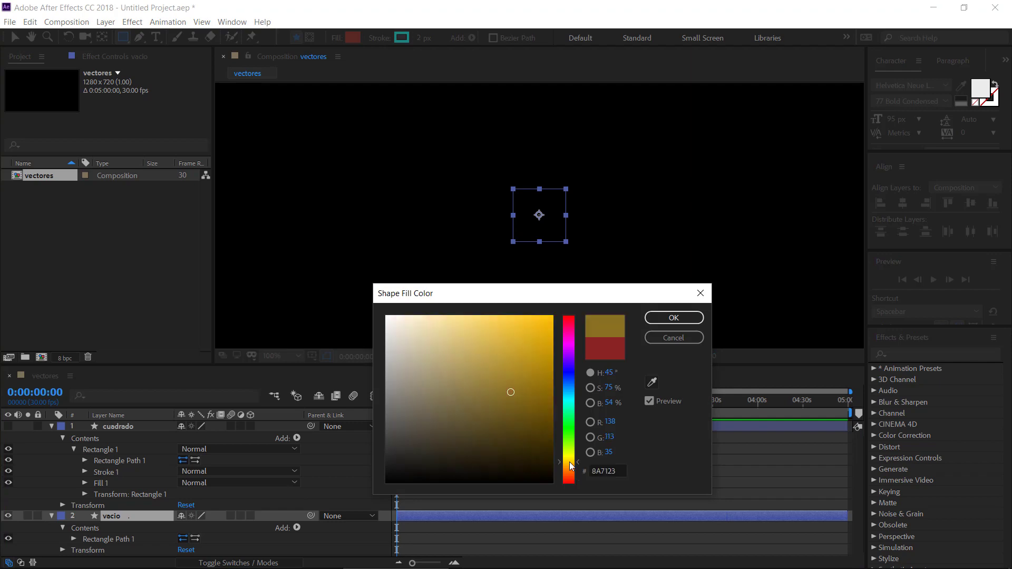
left_click(537, 325)
left_click(675, 318)
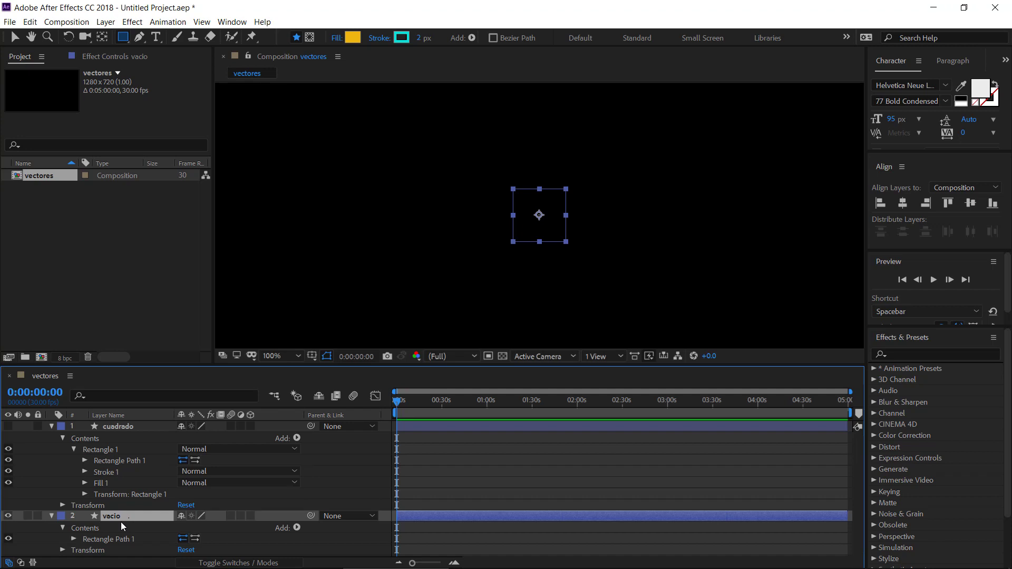
- Add a Fill to the Contents of the vacio layer
left_click(297, 529)
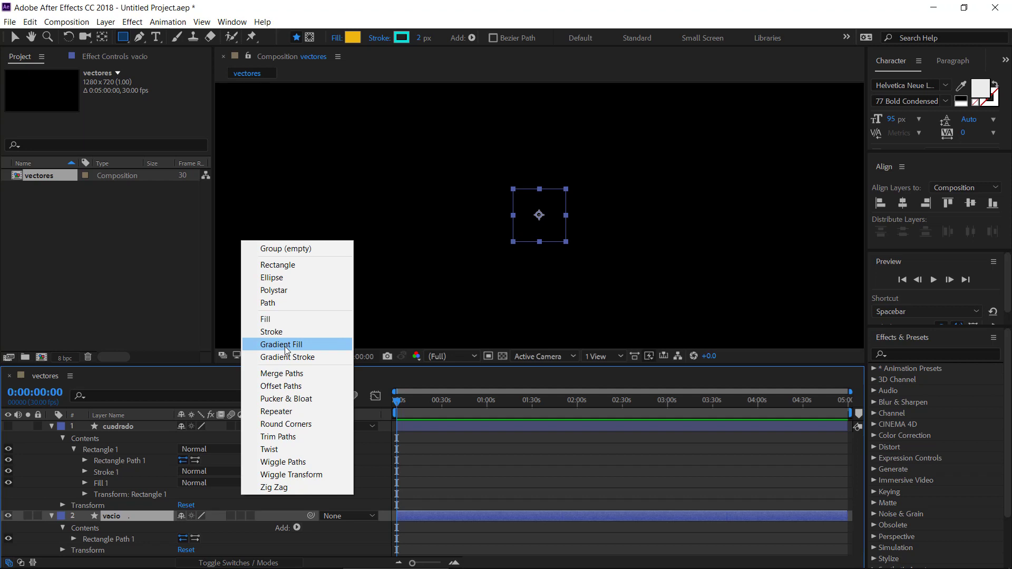
left_click(270, 320)
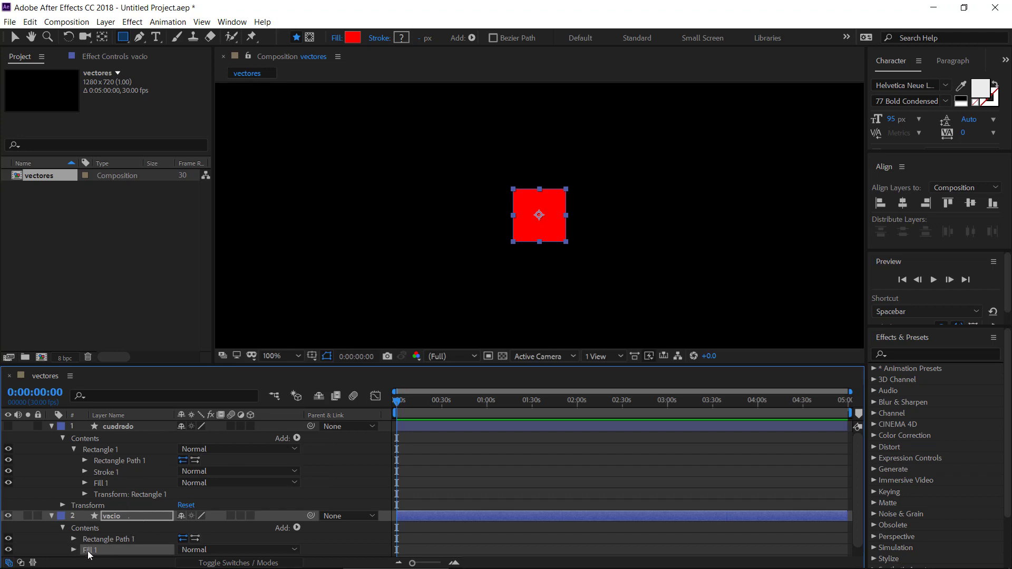
scroll(88, 554, "down", 1)
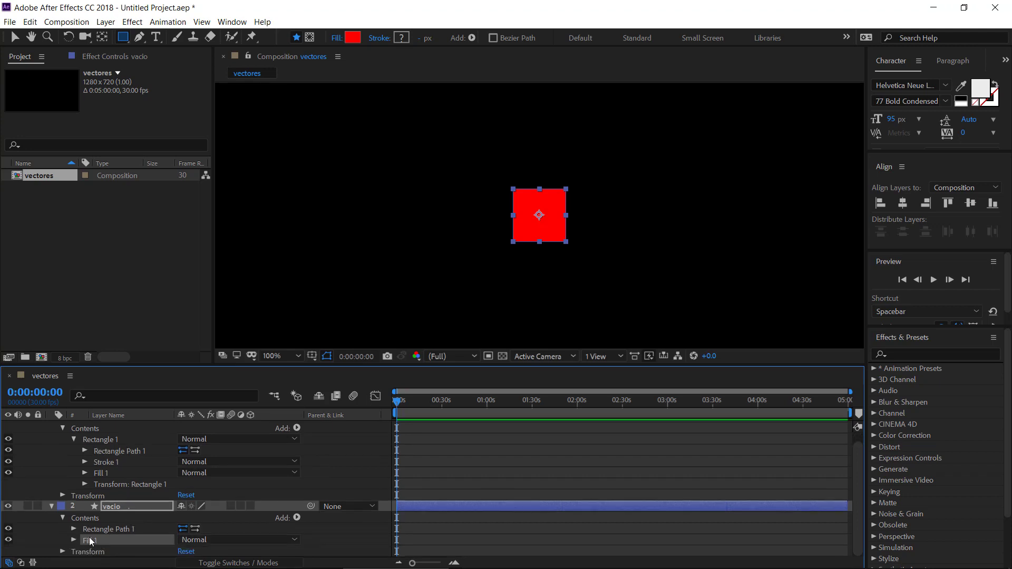
scroll(107, 462, "up", 1)
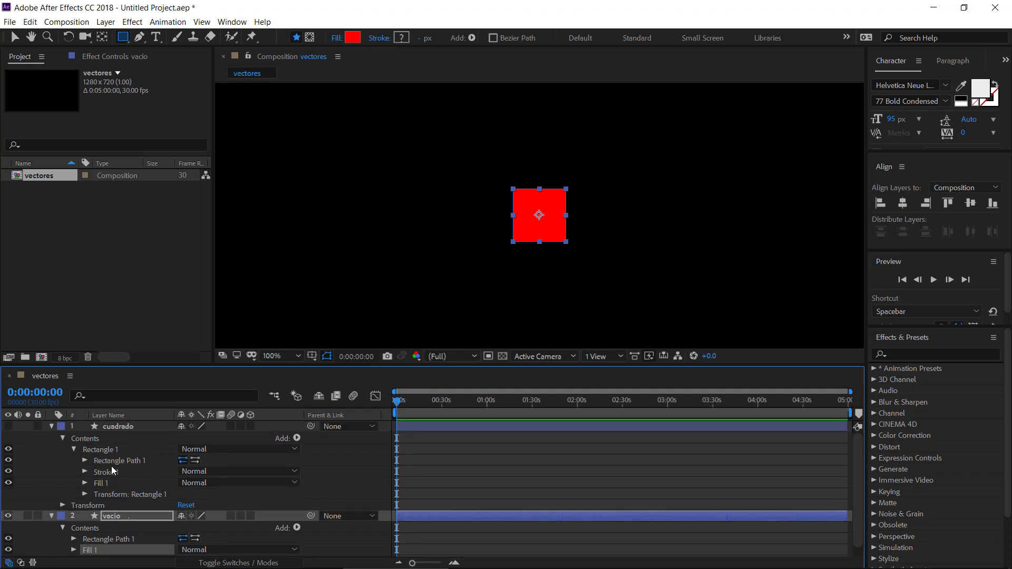
- Enlarge the timeline area and add a Stroke to the Contents of the vacio layer
left_click_drag(178, 363, 180, 340)
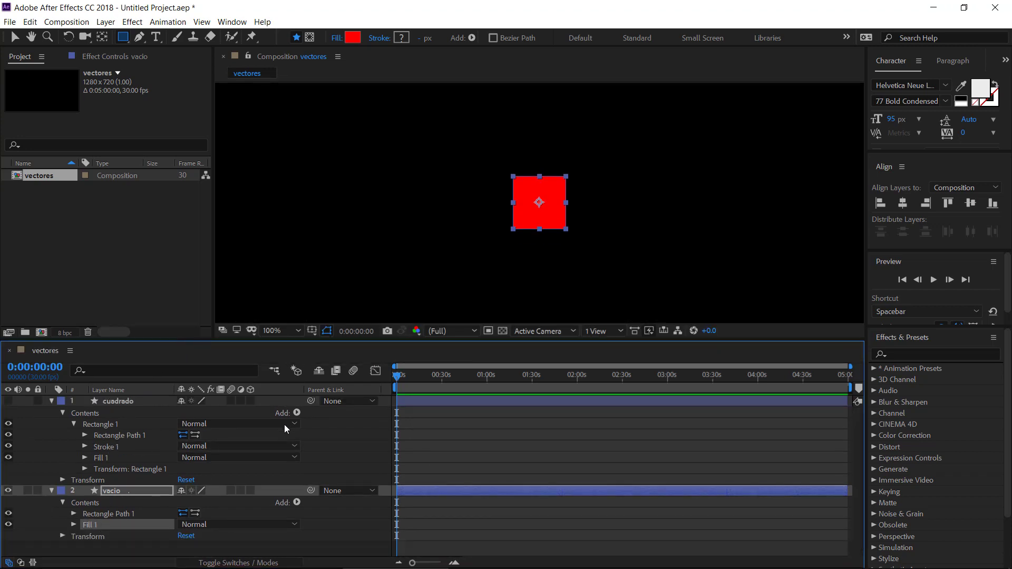
left_click(296, 503)
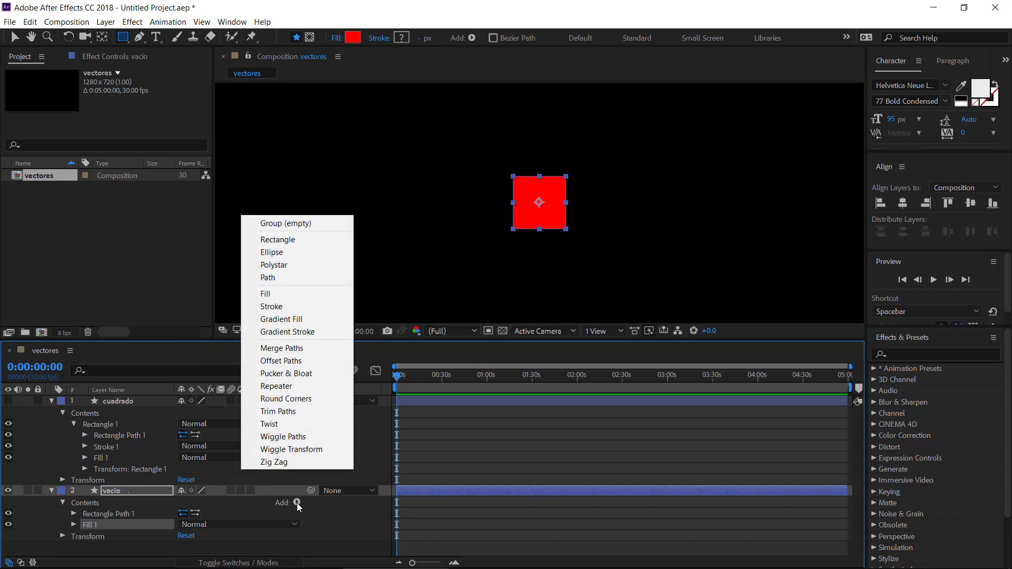
left_click(294, 306)
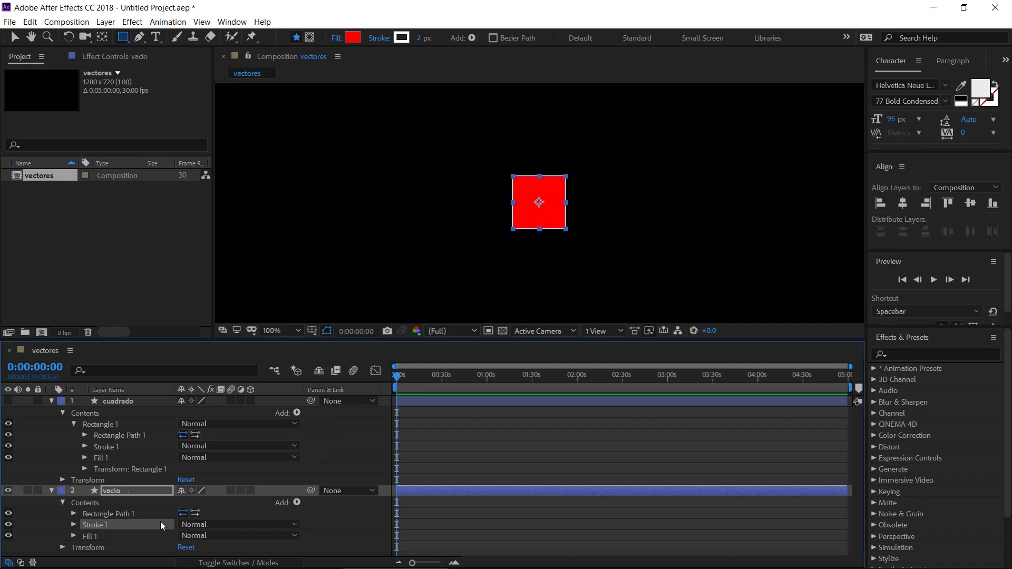
- Move Fill 1 and Stroke 1 above Rectangle Path 1 in the Contents of vacio
left_click(100, 515)
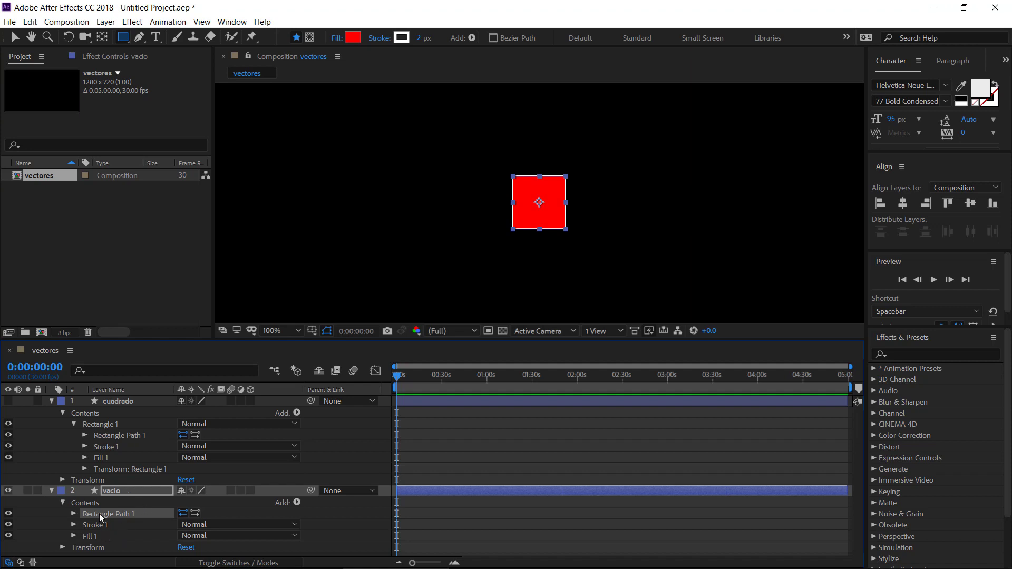
left_click(93, 534)
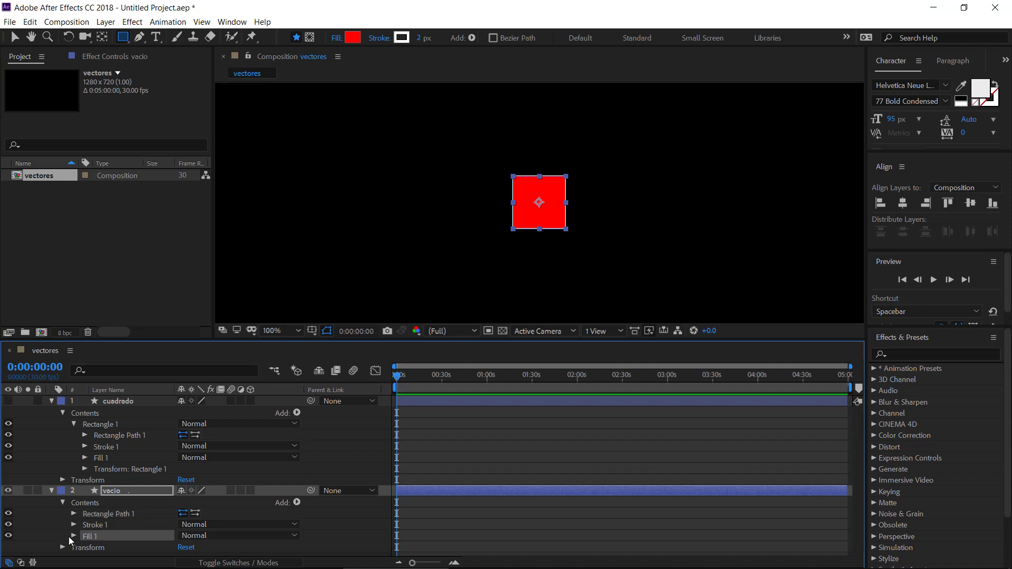
left_click_drag(90, 535, 103, 513)
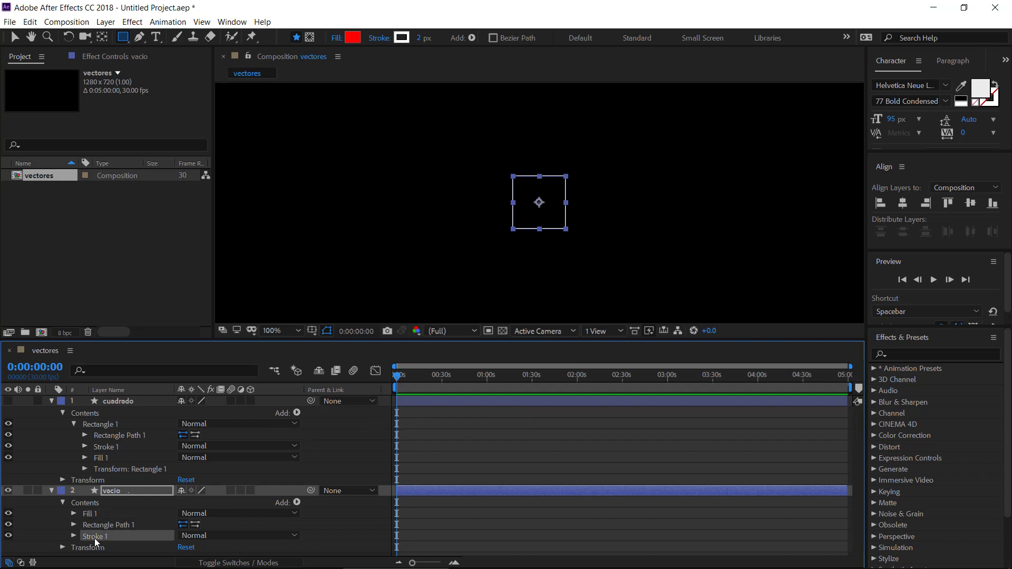
left_click_drag(100, 538, 104, 515)
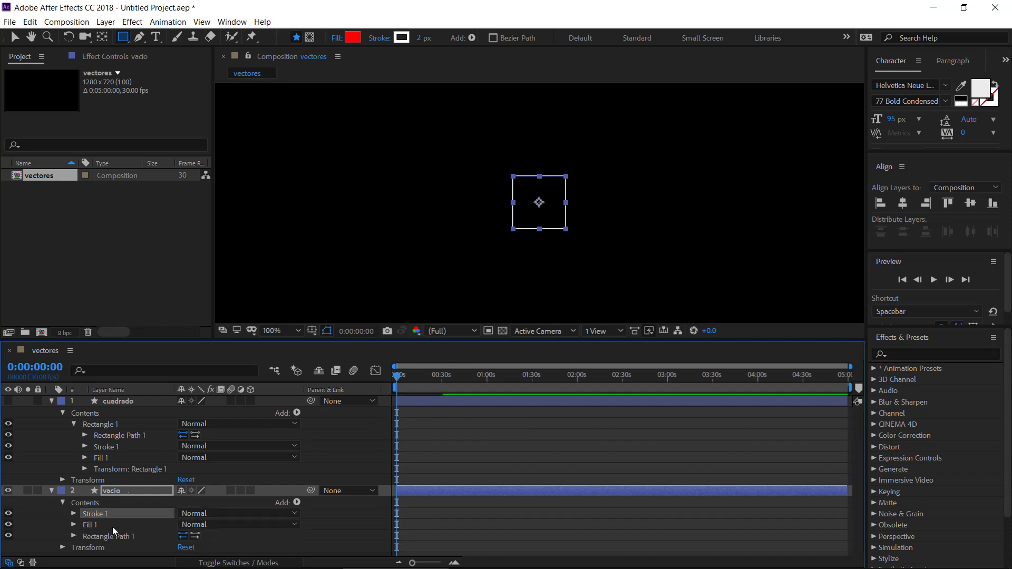
- Move Rectangle Path 1 back above Stroke 1 and Fill 1 in the Contents of vacio
left_click(516, 422)
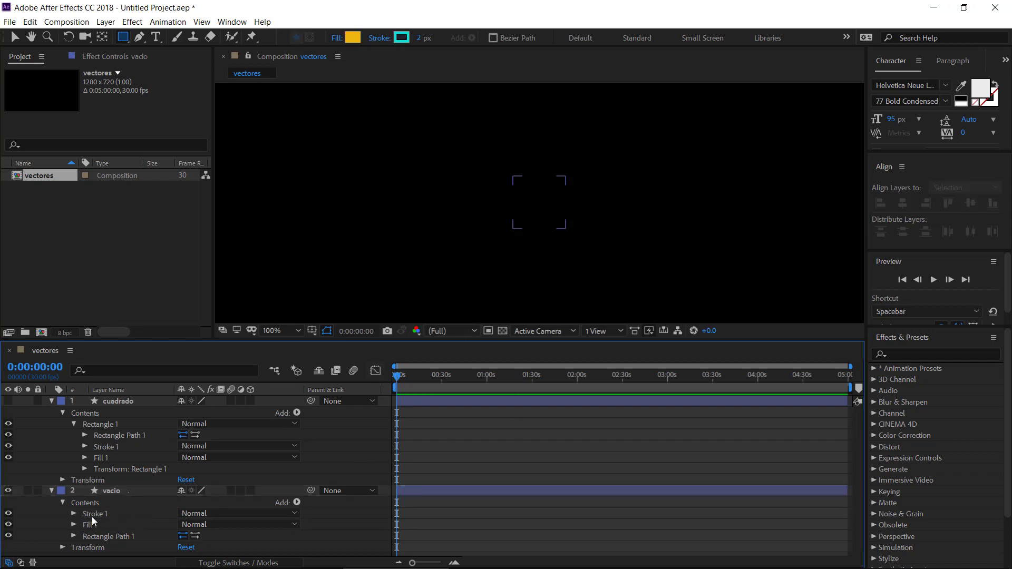
left_click(103, 537)
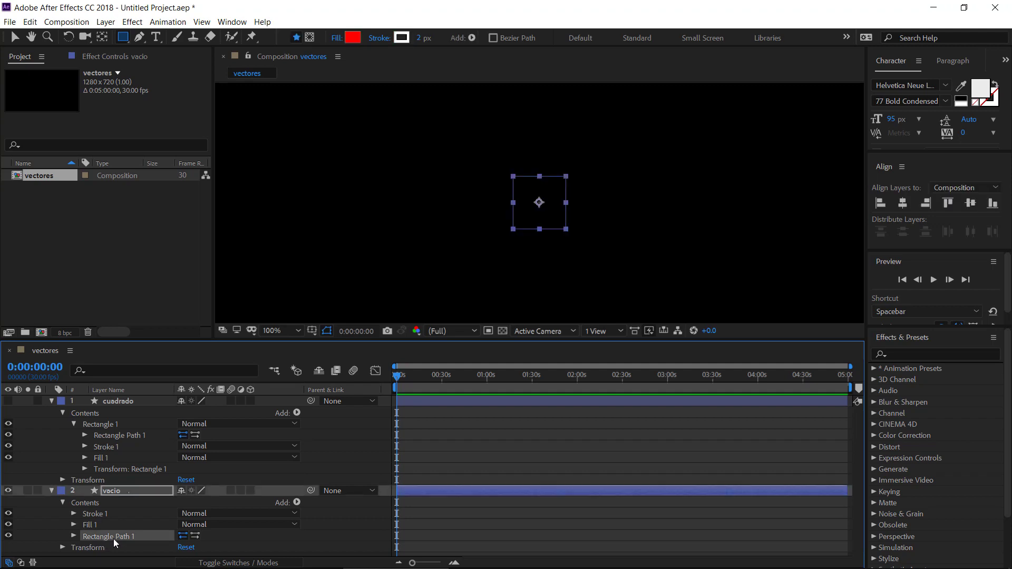
left_click_drag(113, 539, 115, 516)
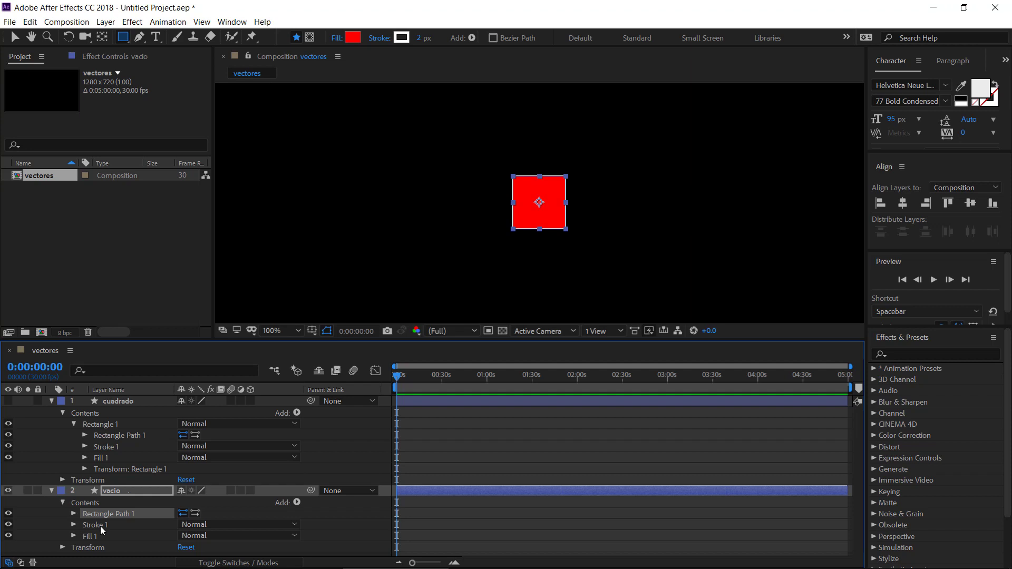
- Add an Ellipse path to the Contents of vacio and expand its size and position properties
left_click(296, 502)
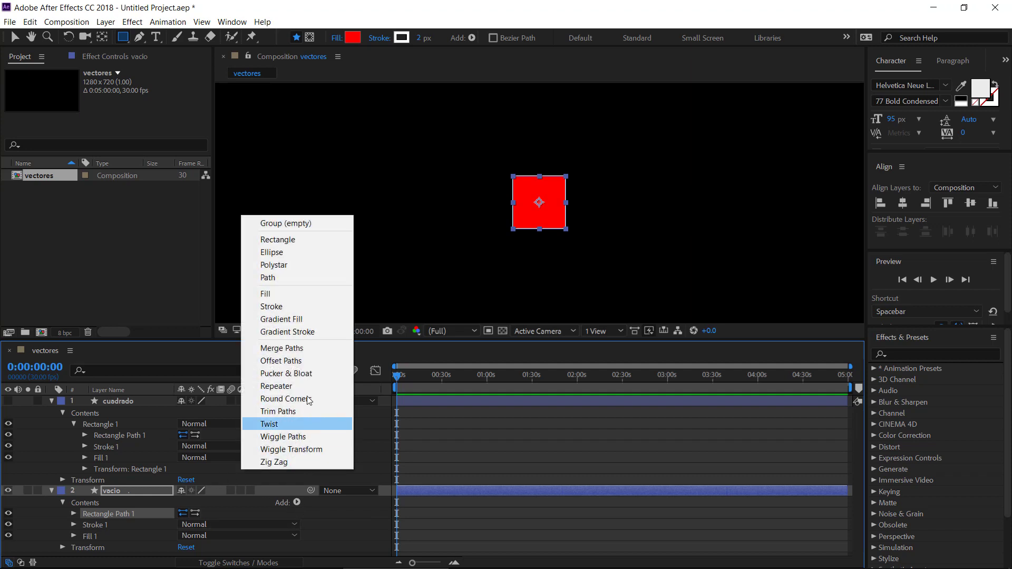
left_click(289, 257)
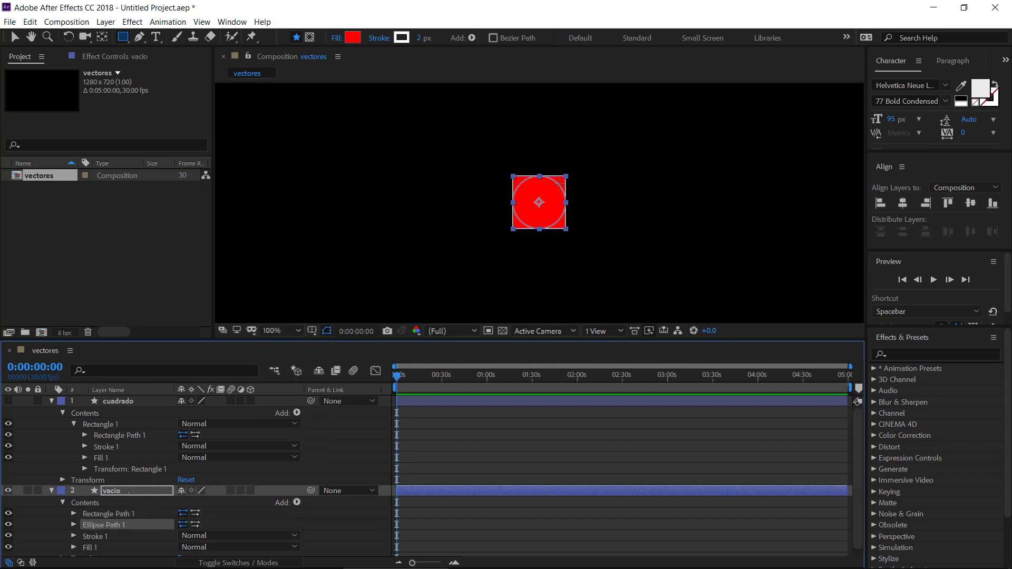
left_click(106, 536)
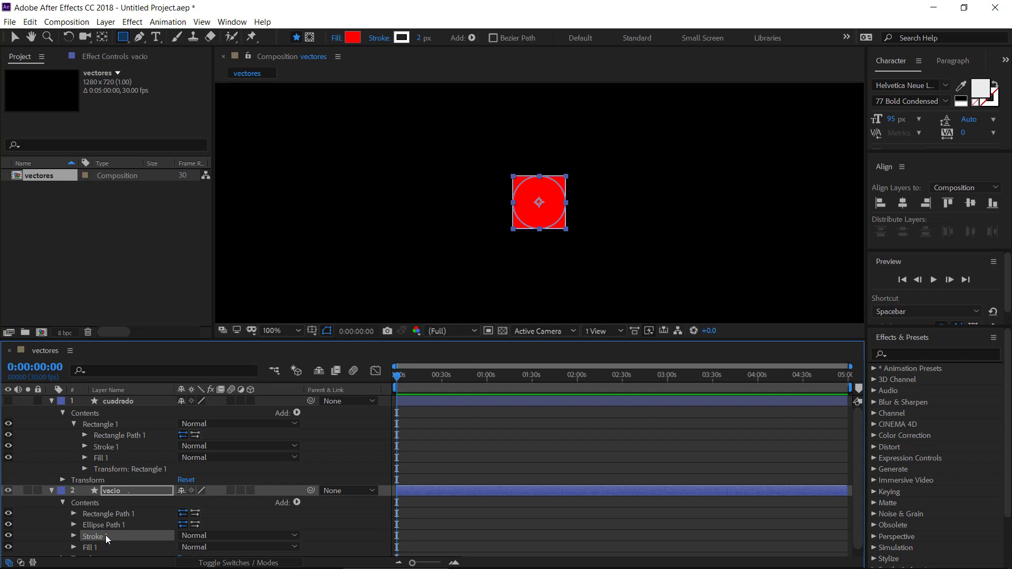
scroll(95, 551, "down", 1)
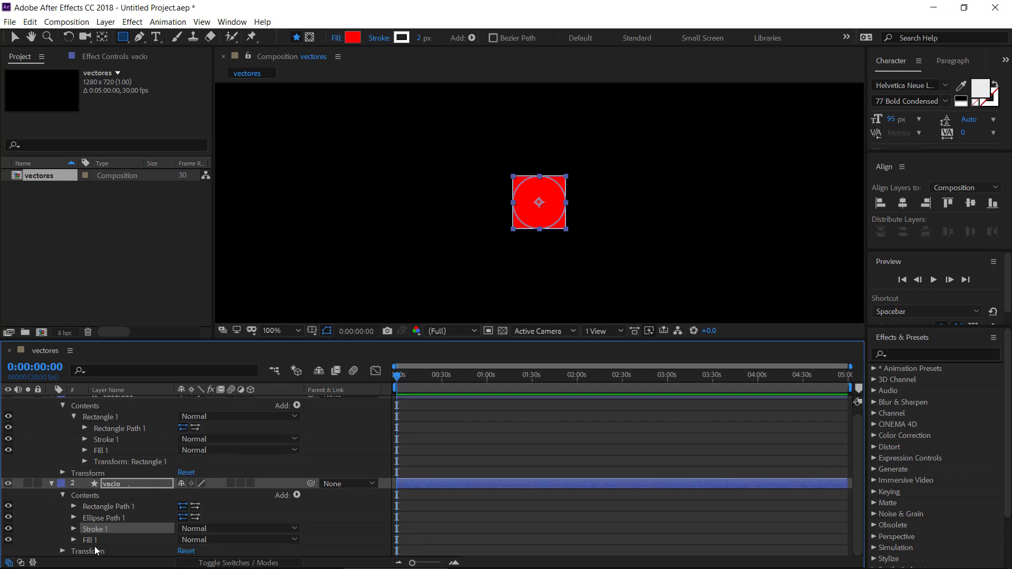
left_click(112, 519)
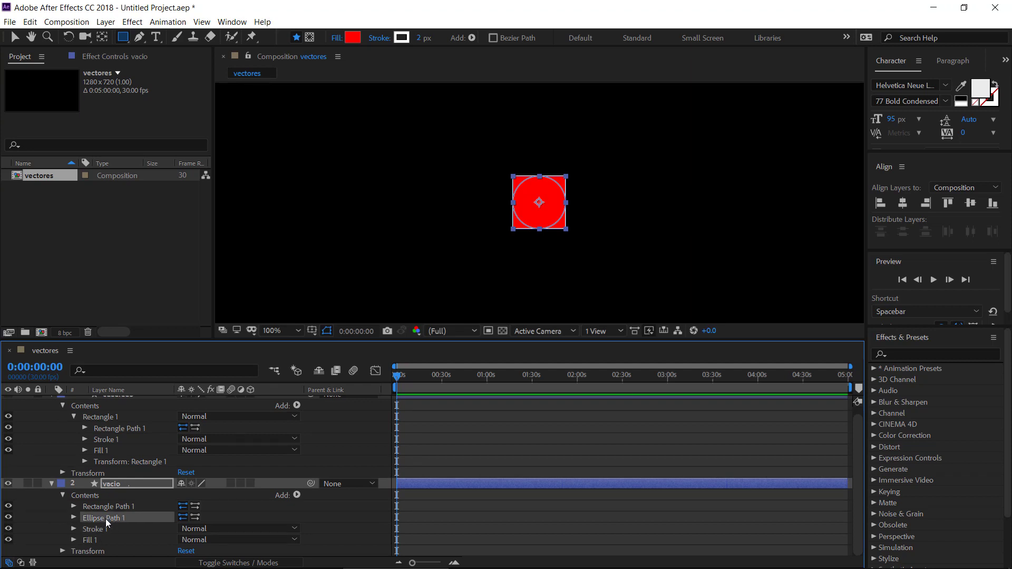
left_click(74, 517)
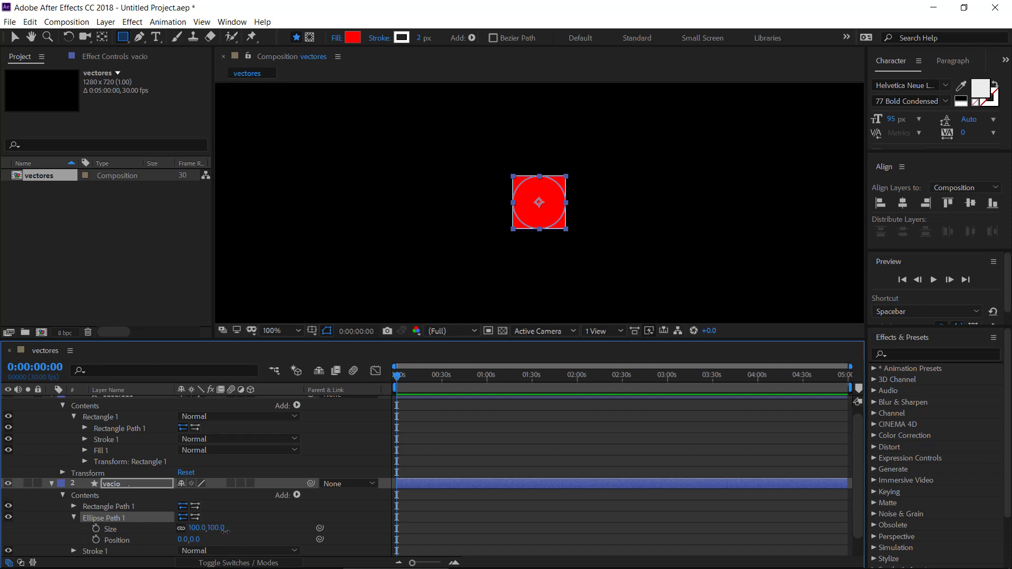
- Try enlarging Ellipse Path 1 to a size of 271, 271 and undo the change
left_click_drag(223, 529, 314, 522)
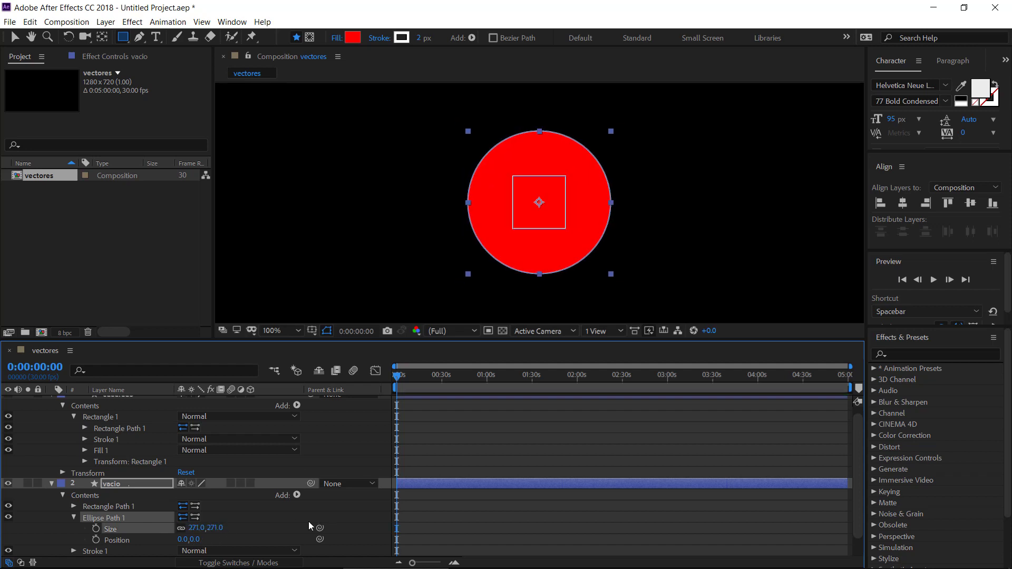
key("ctrl+z")
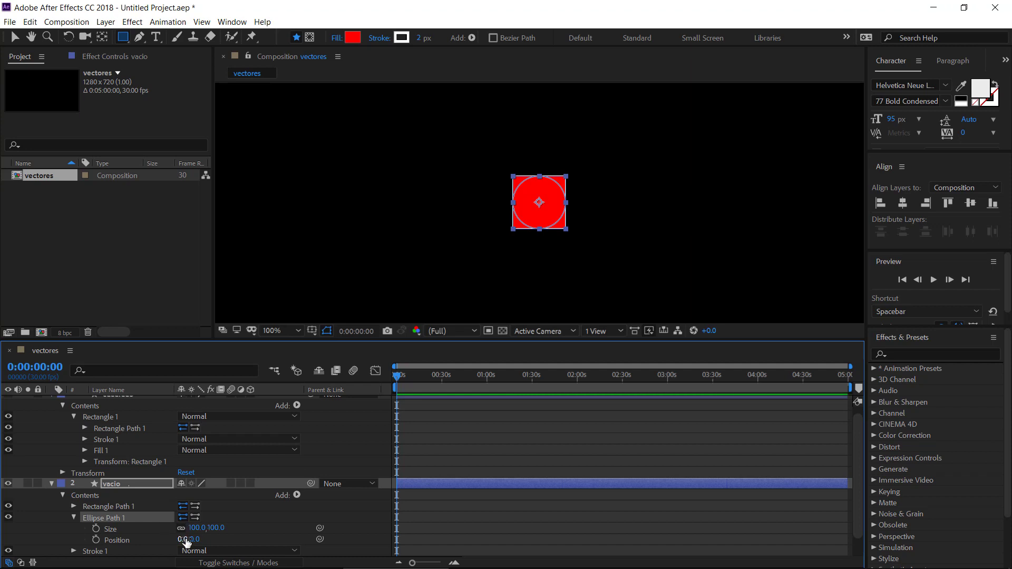
- Move Ellipse Path 1 below the square by setting its position to 0, 137
left_click_drag(197, 540, 279, 535)
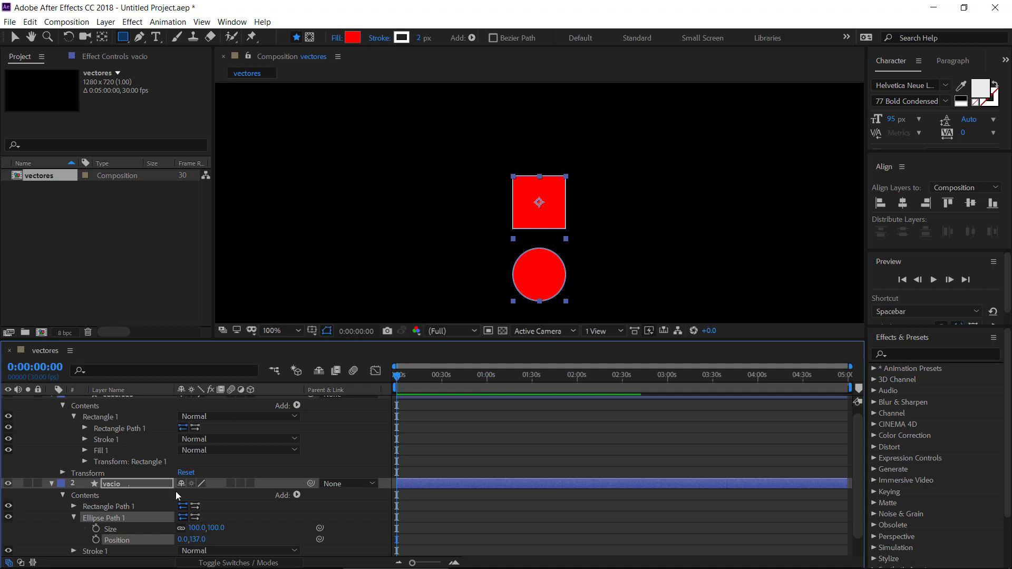
- Change the fill colour of the square and circle in vacio to cyan
scroll(168, 488, "down", 2)
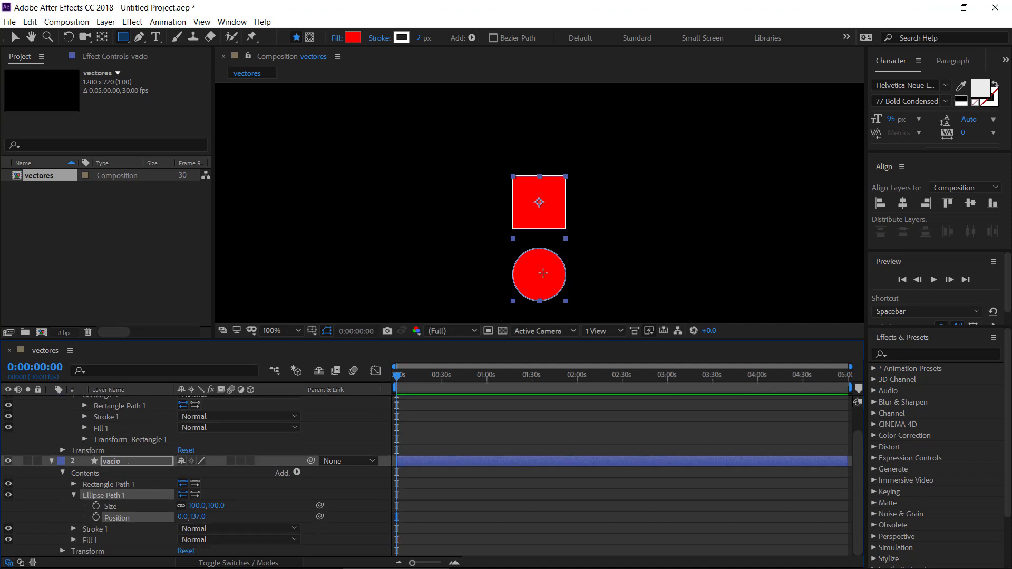
left_click(359, 36)
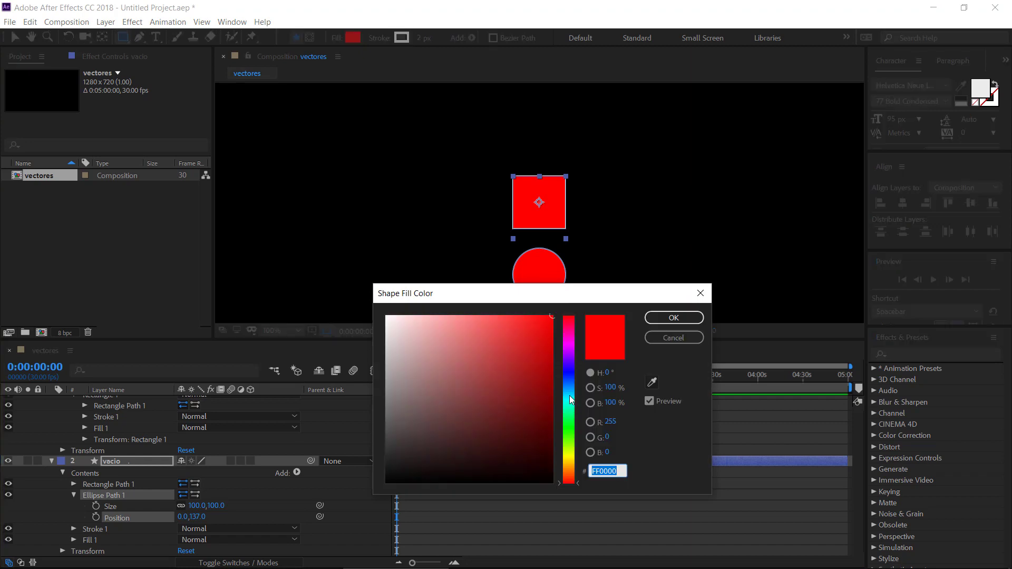
left_click(570, 400)
left_click(673, 317)
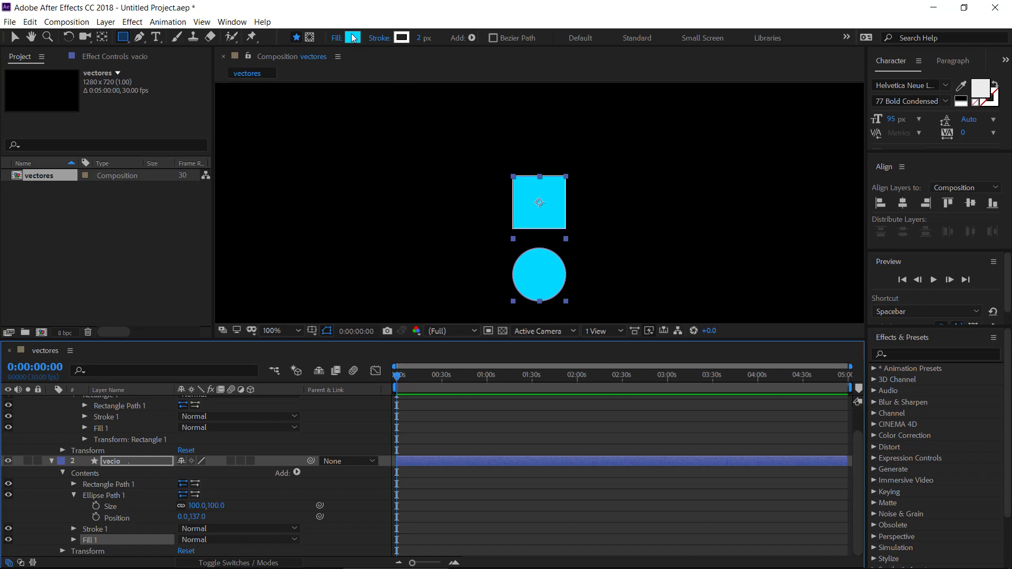
- Set the stroke of the vacio shapes to red D20B0B with a width of 17 px
left_click(401, 43)
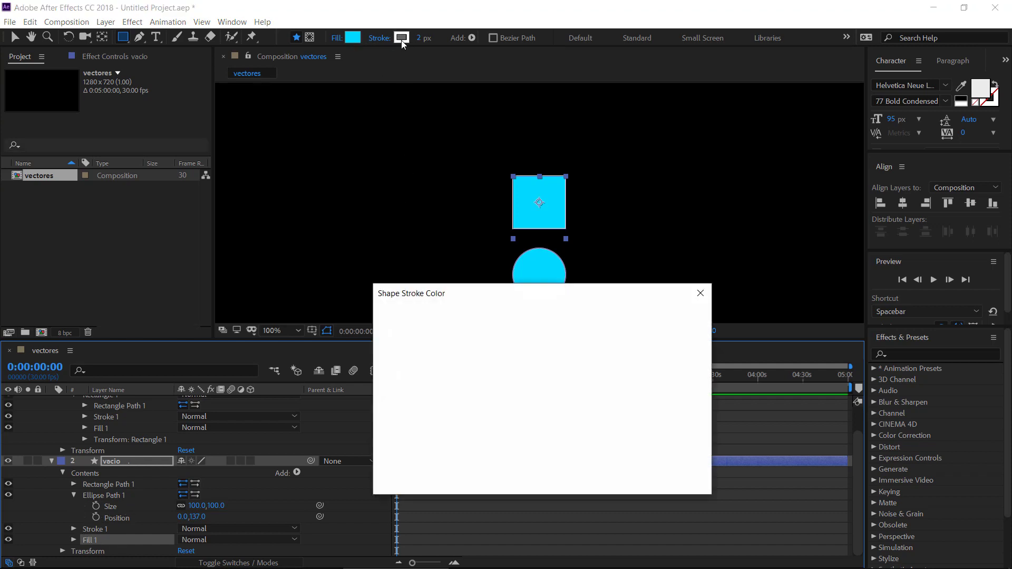
left_click(544, 344)
left_click(653, 318)
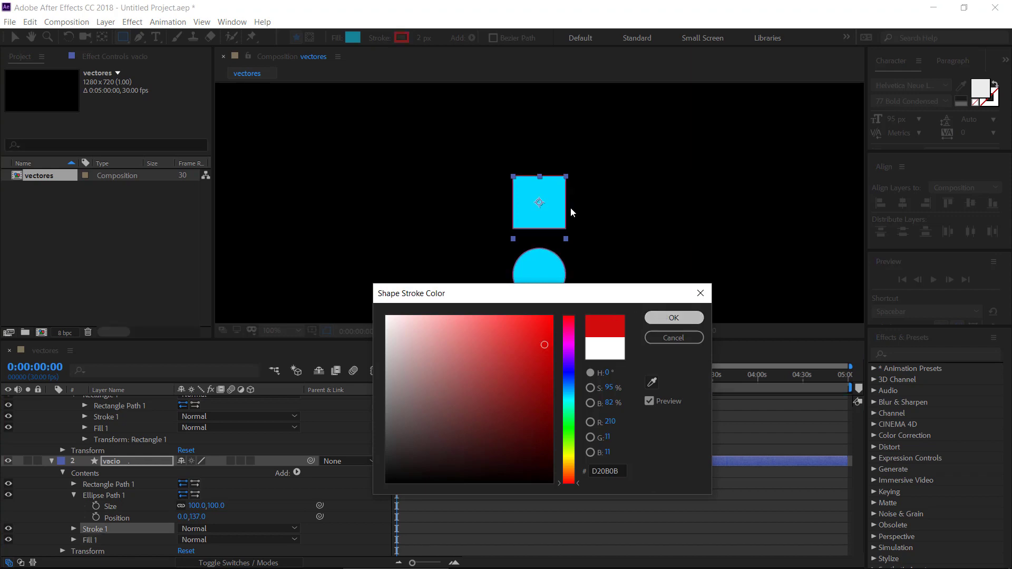
left_click_drag(420, 40, 429, 41)
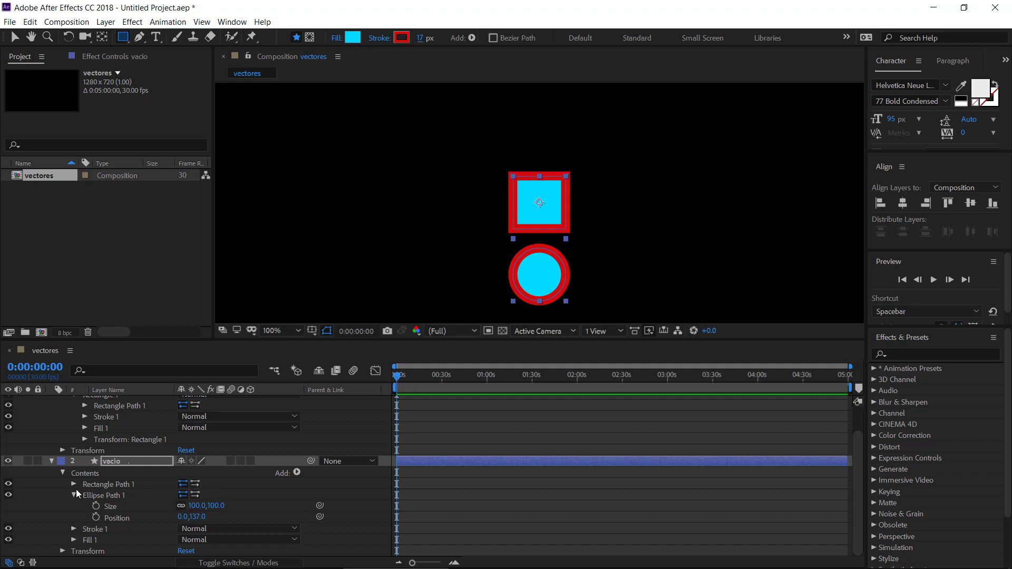
- Delete Ellipse Path 1 from vacio and add an empty group to the layer's Contents
left_click(106, 495)
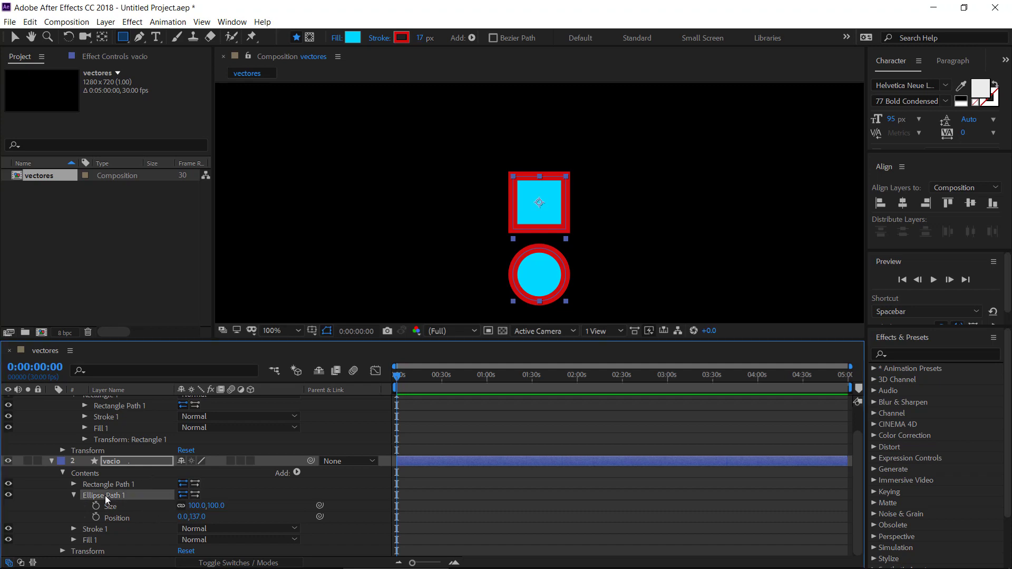
key("Delete")
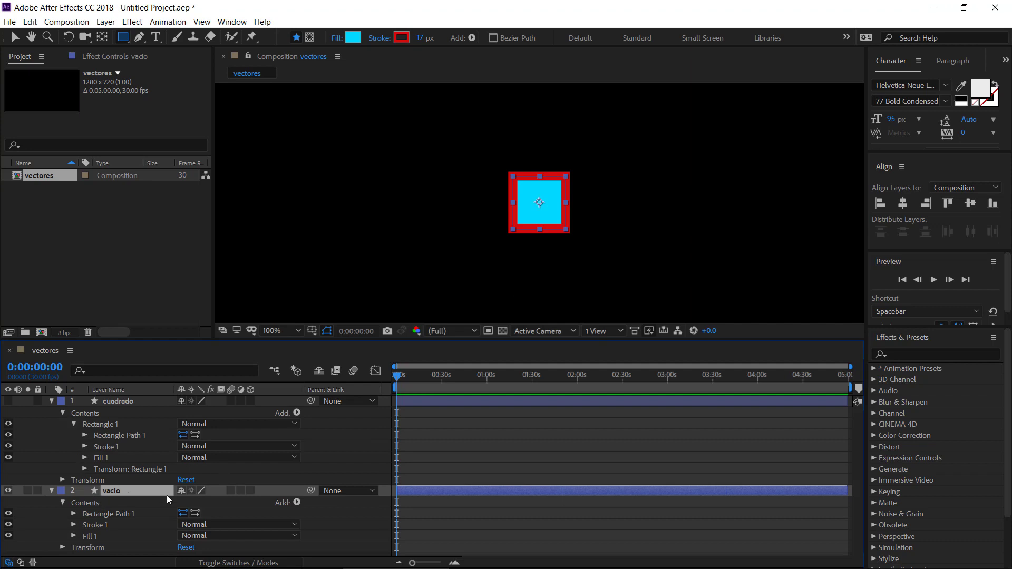
left_click(127, 516)
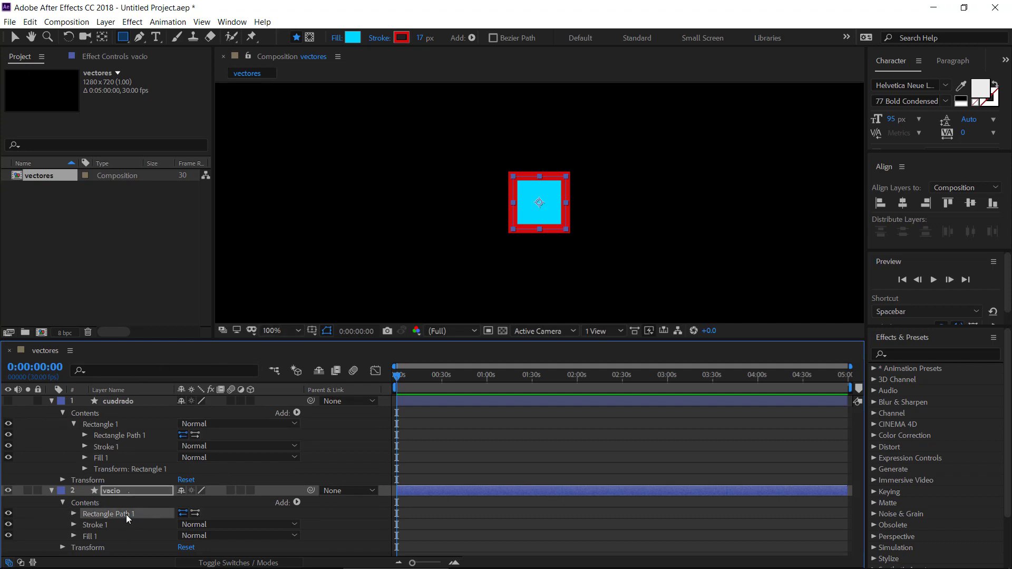
left_click(96, 537, "shift")
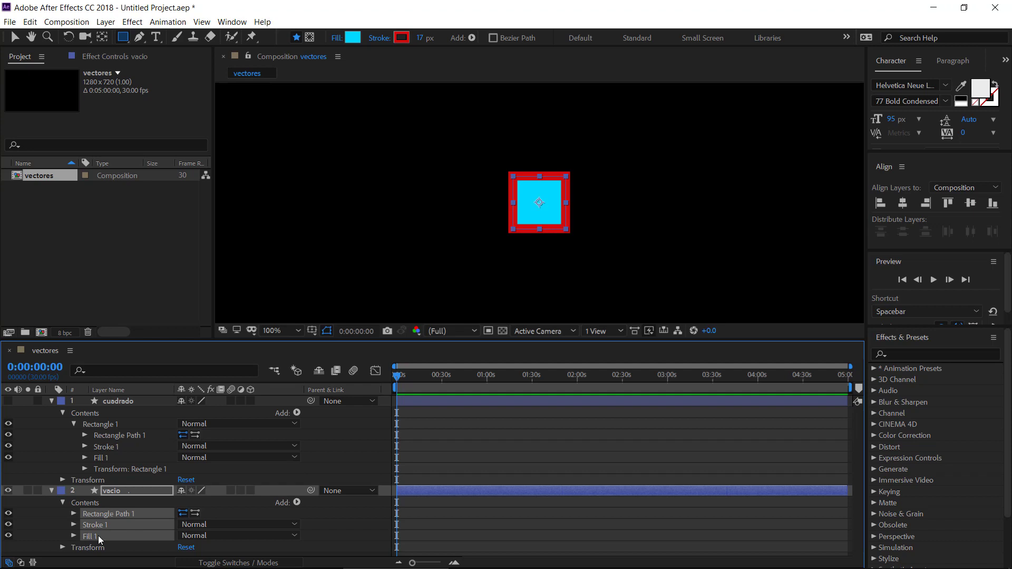
right_click(98, 537)
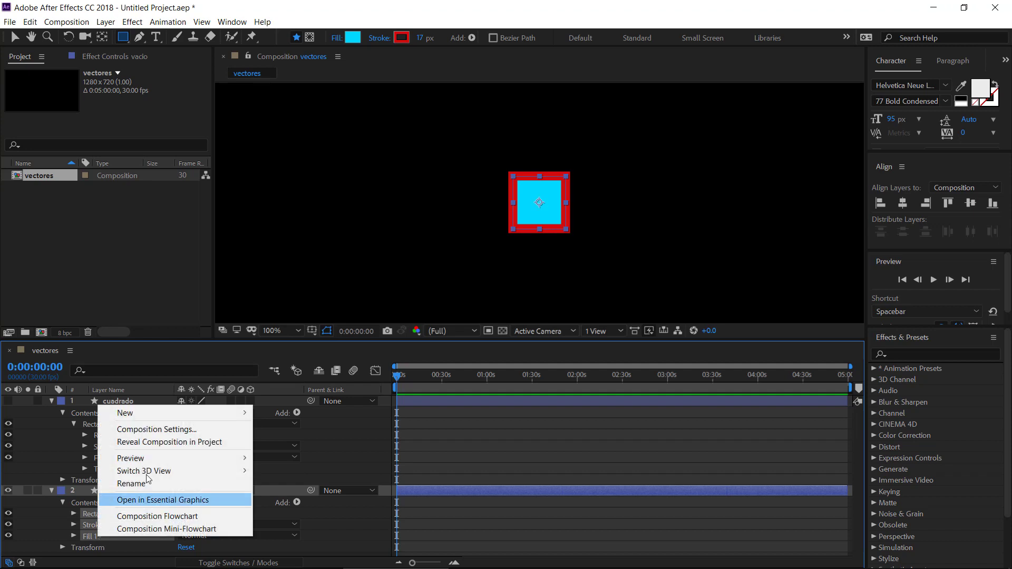
right_click(84, 536)
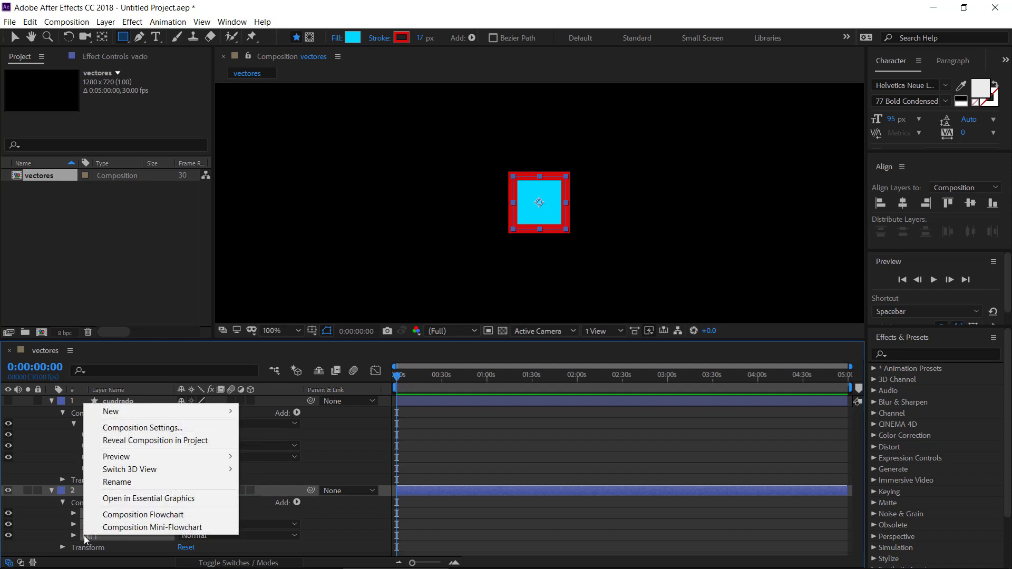
left_click(296, 503)
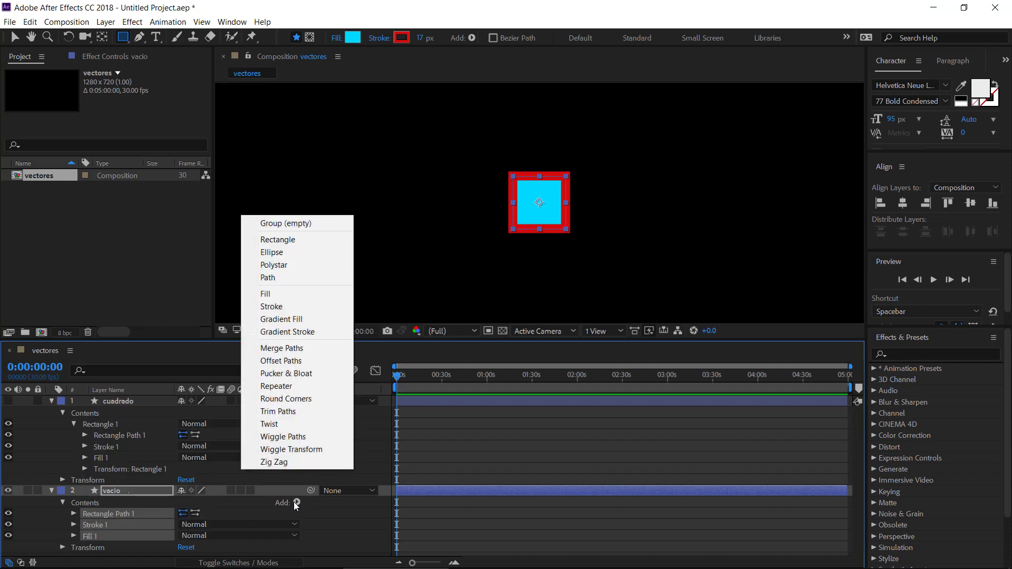
left_click(291, 224)
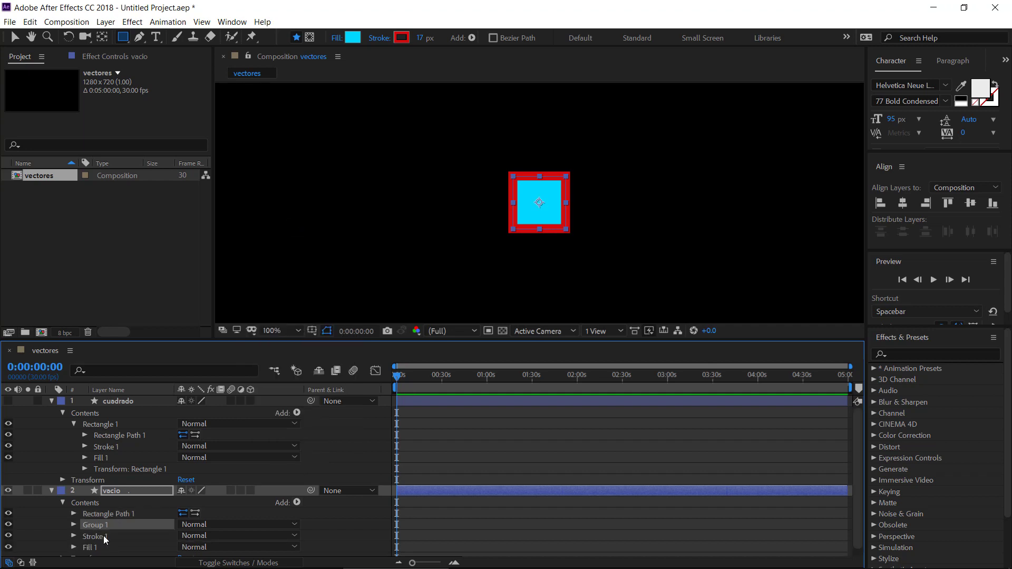
- Rename the new group cuadrado and move it above Rectangle Path 1 in the Contents of vacio
scroll(105, 534, "down", 1)
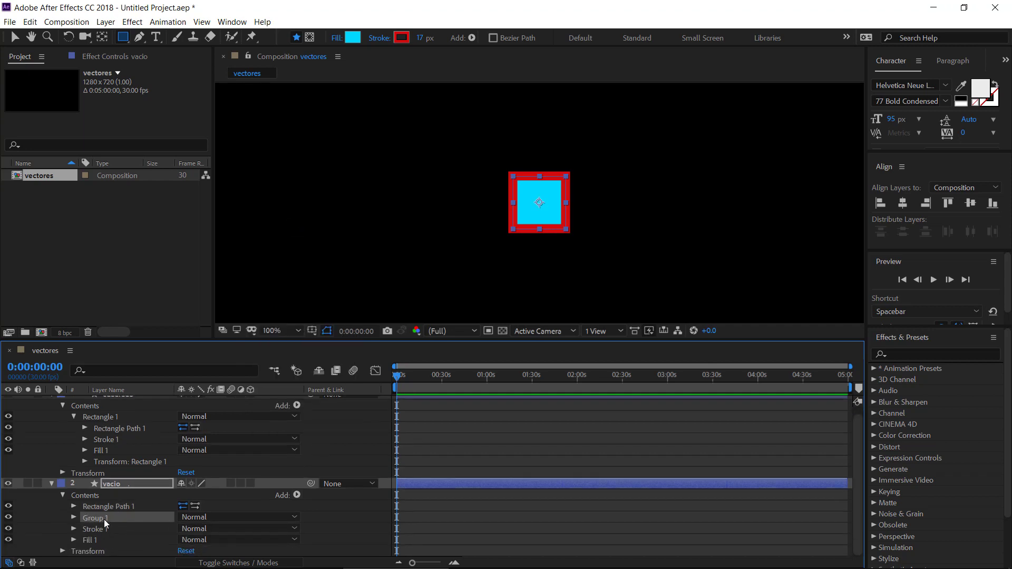
key("Return")
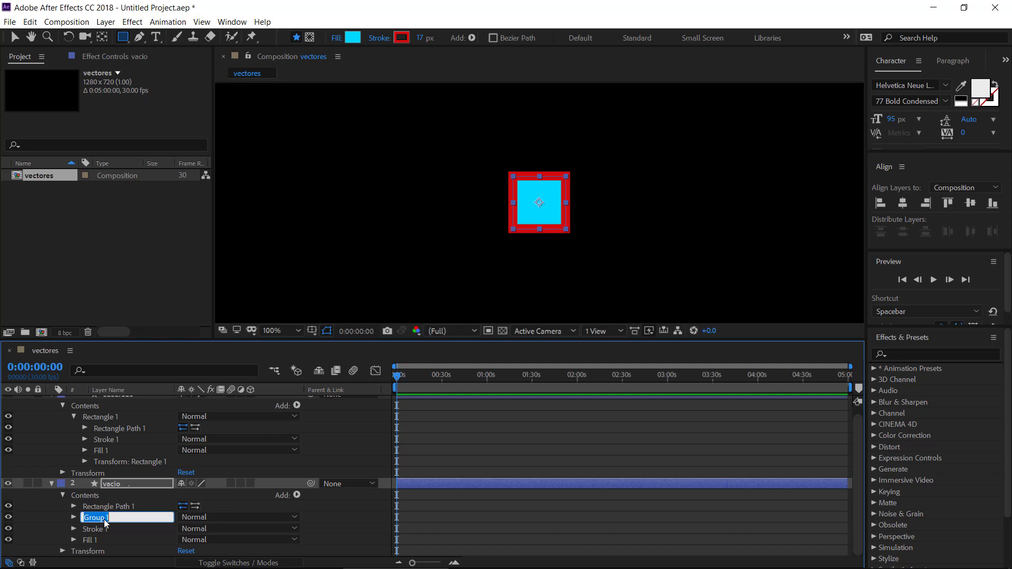
type("cuadrado")
key("Return")
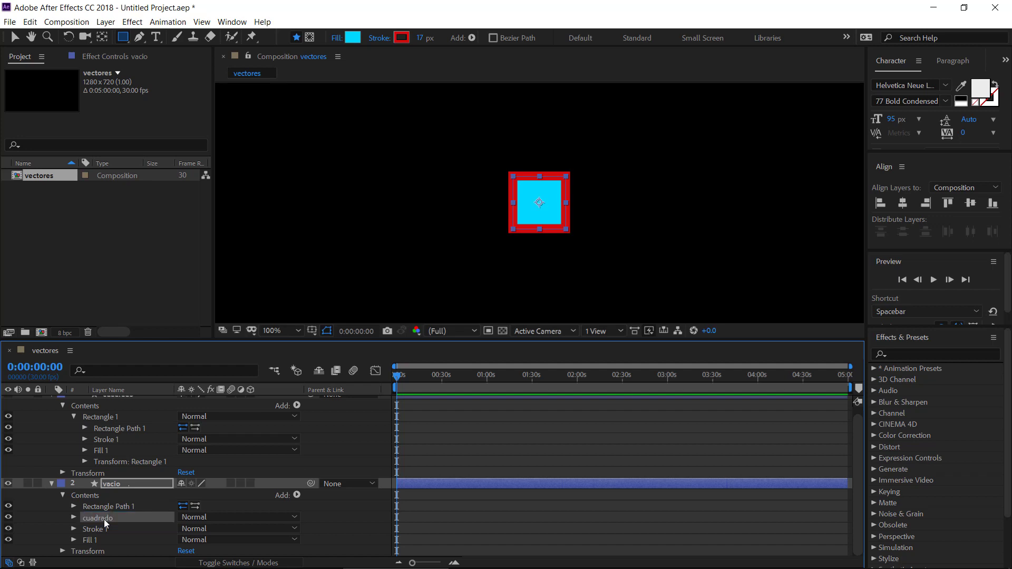
left_click_drag(104, 520, 107, 502)
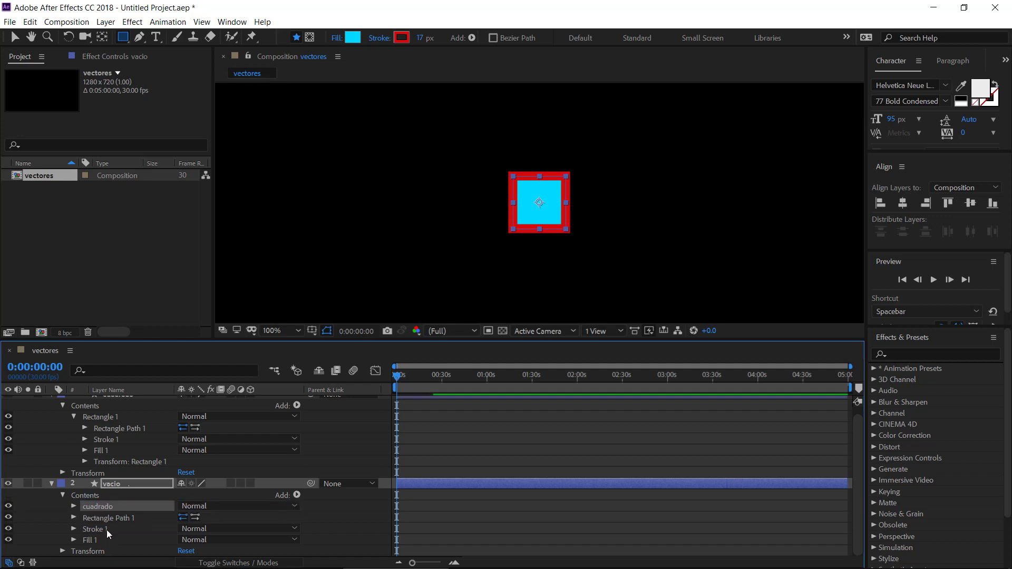
- Move Rectangle Path 1, Stroke 1 and Fill 1 together into the cuadrado group and clear the selection
left_click(105, 519)
left_click(95, 542, "shift")
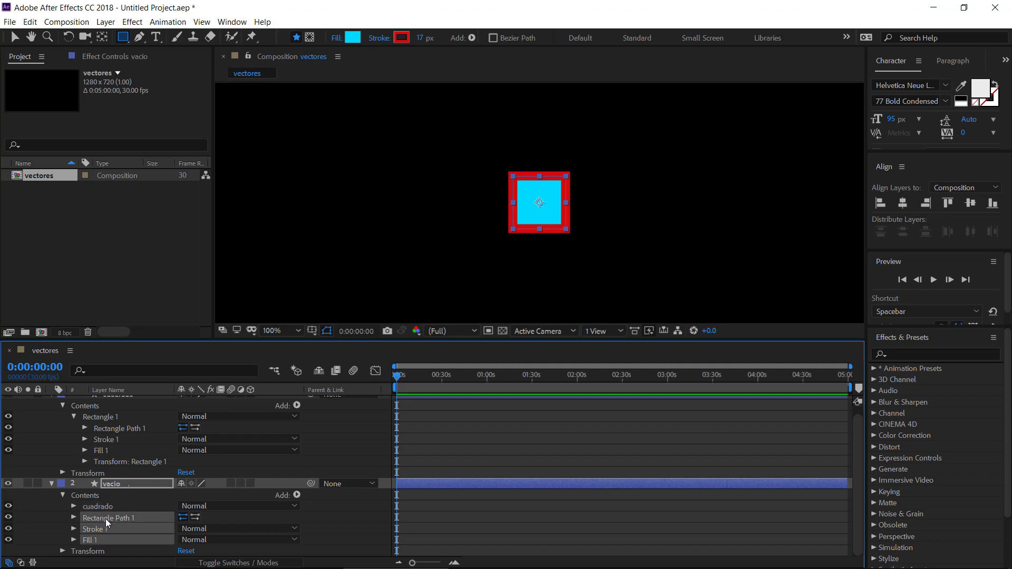
left_click_drag(105, 519, 104, 508)
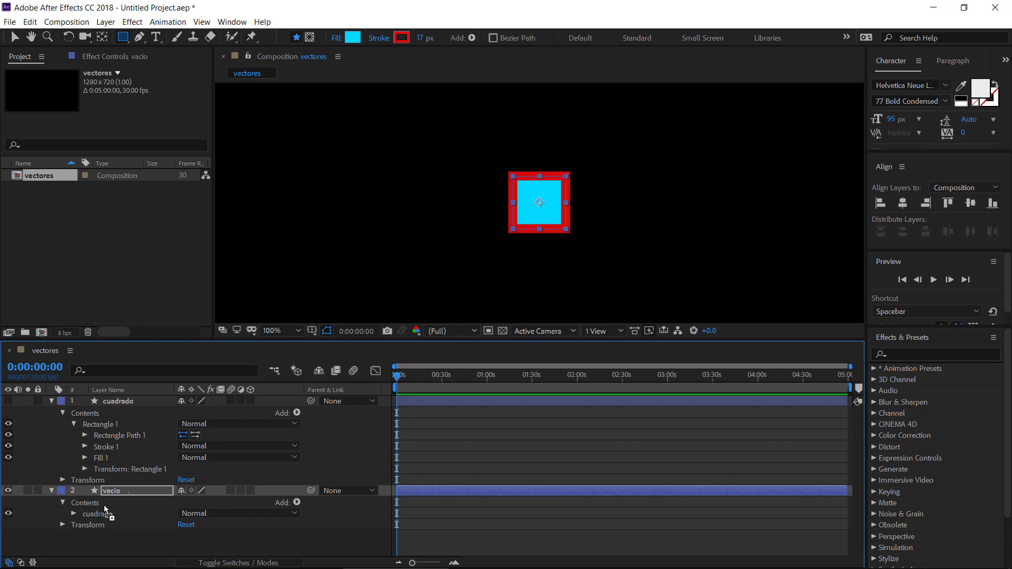
left_click(100, 545)
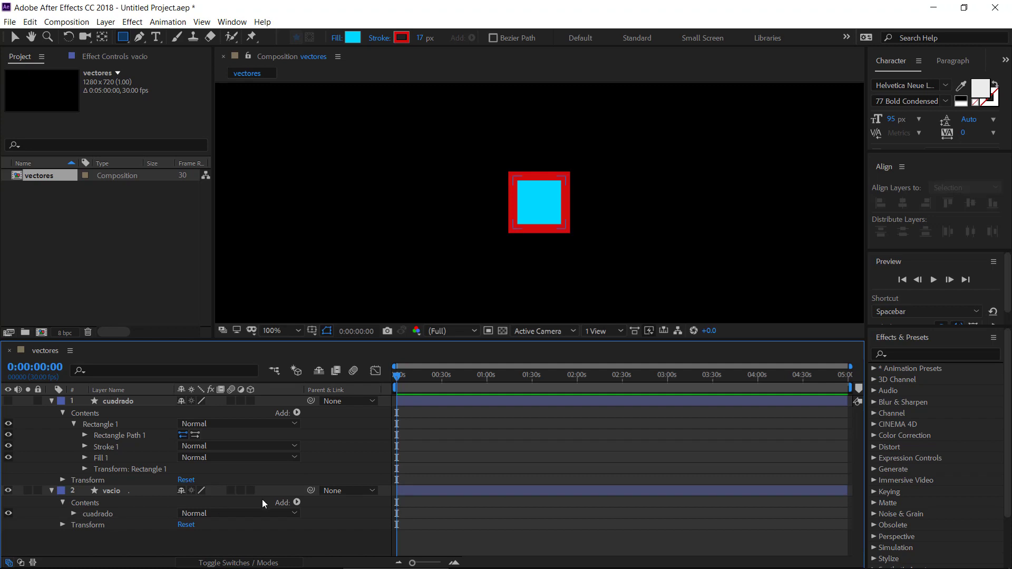
- Add an Ellipse path to the Contents of vacio and hide the cuadrado group
left_click(297, 503)
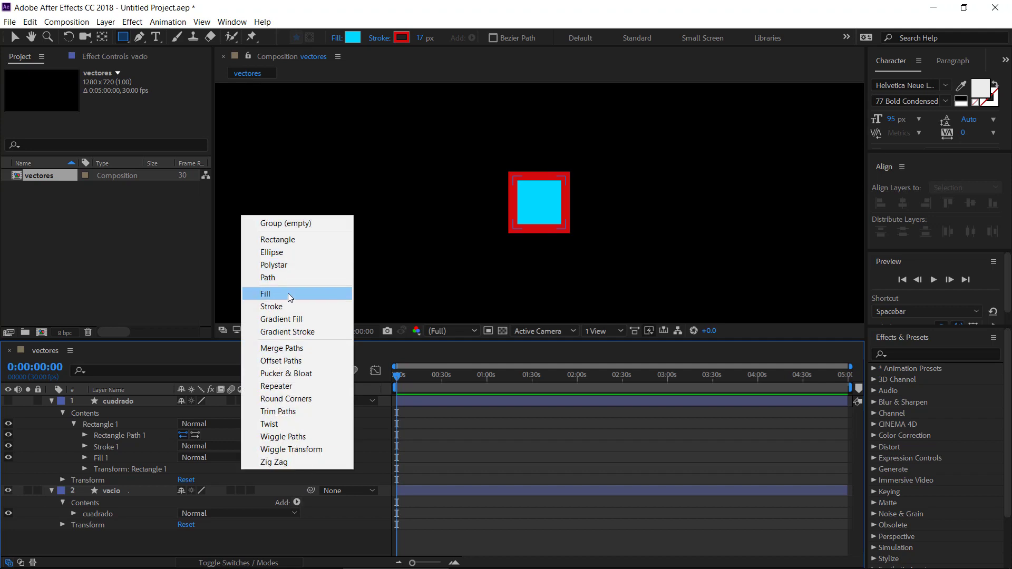
left_click(287, 252)
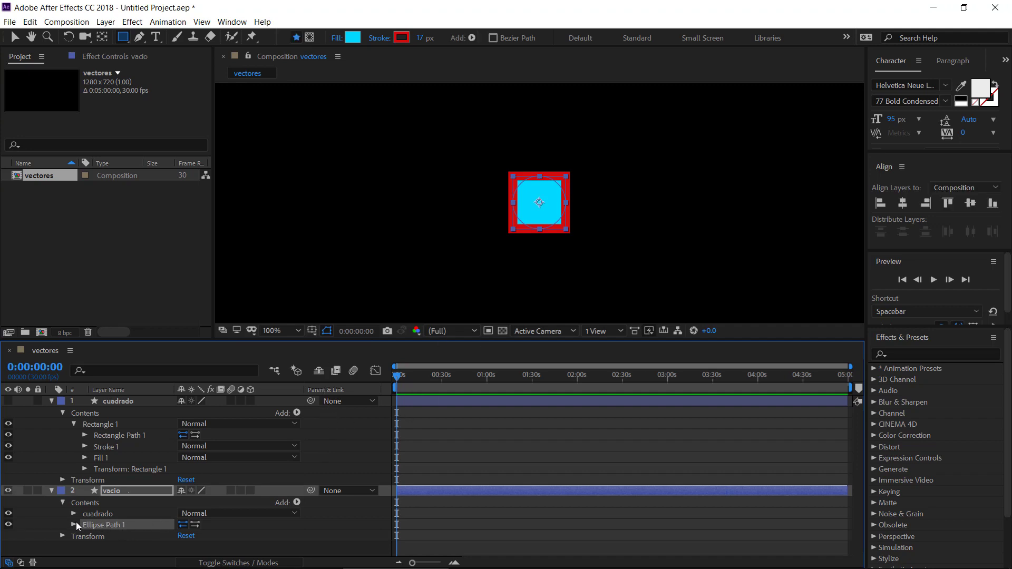
left_click(9, 514)
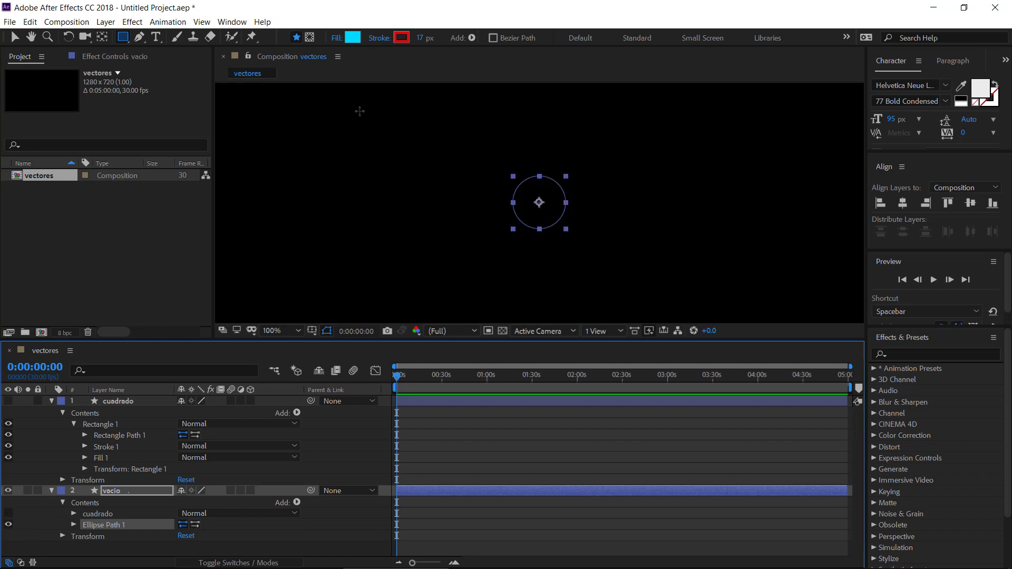
- Add a Fill for the ellipse in vacio and set its colour to cyan 00F1FF
left_click(471, 38)
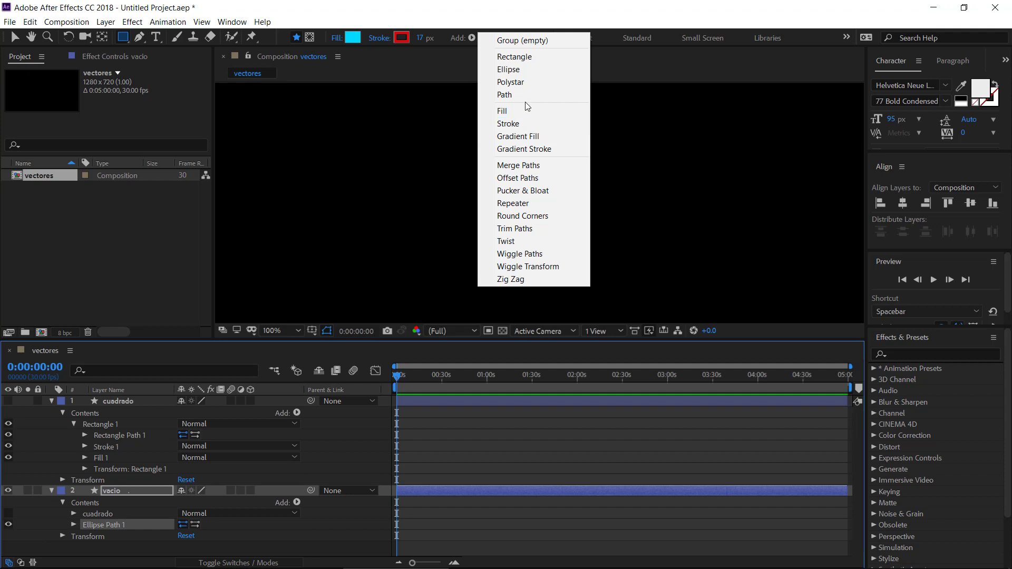
left_click(533, 114)
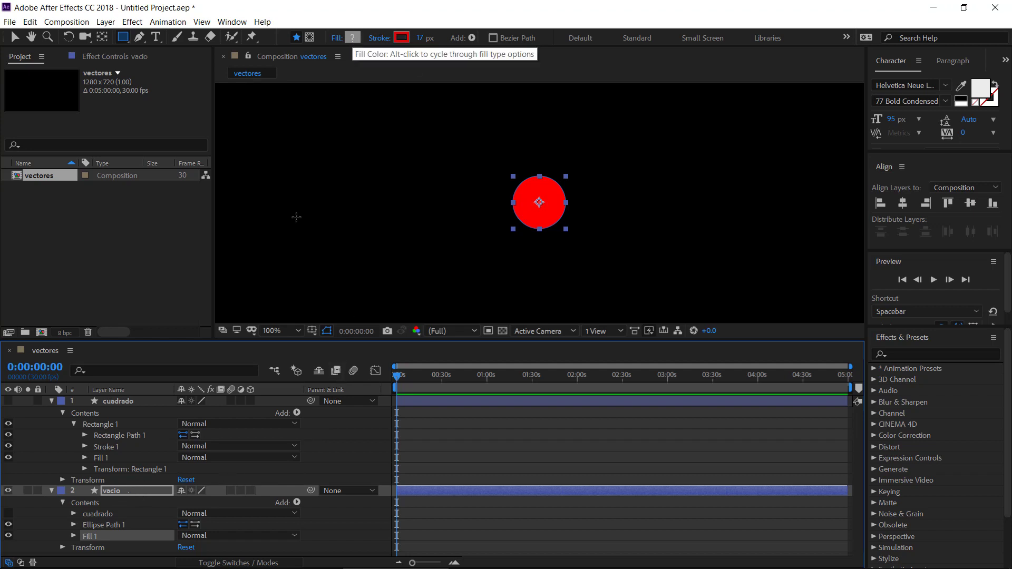
left_click(75, 536)
left_click(184, 539)
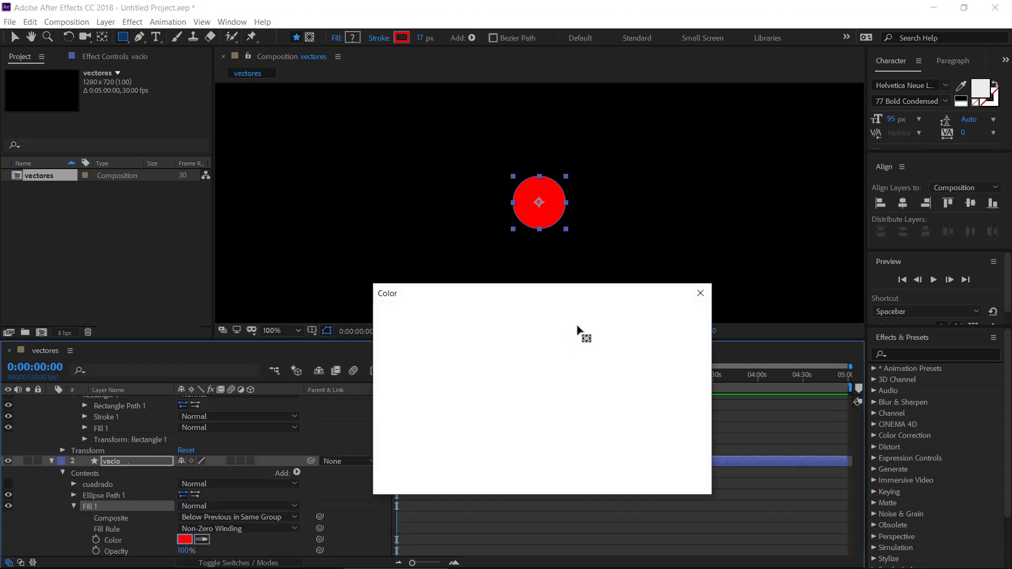
left_click(575, 401)
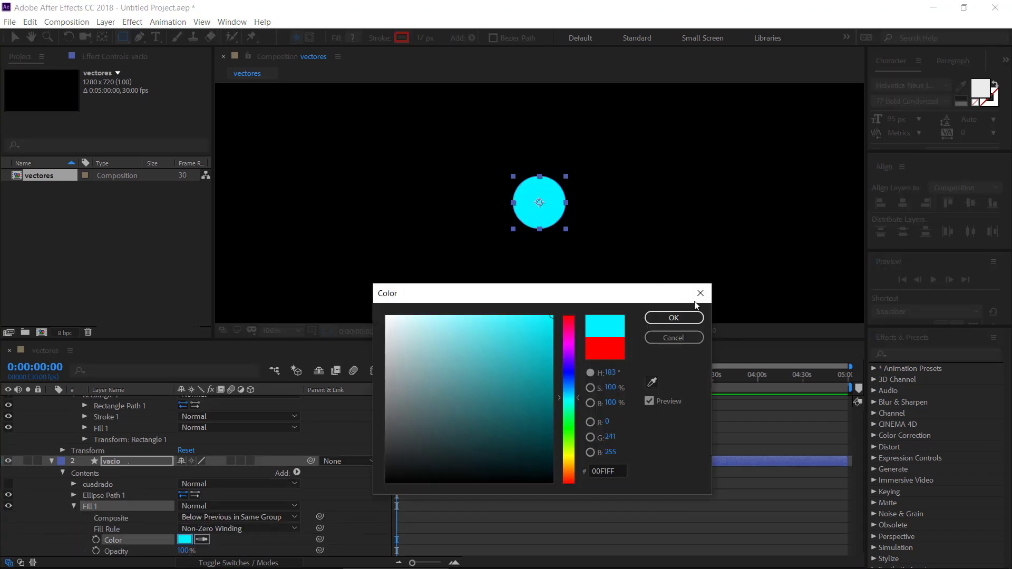
left_click(692, 317)
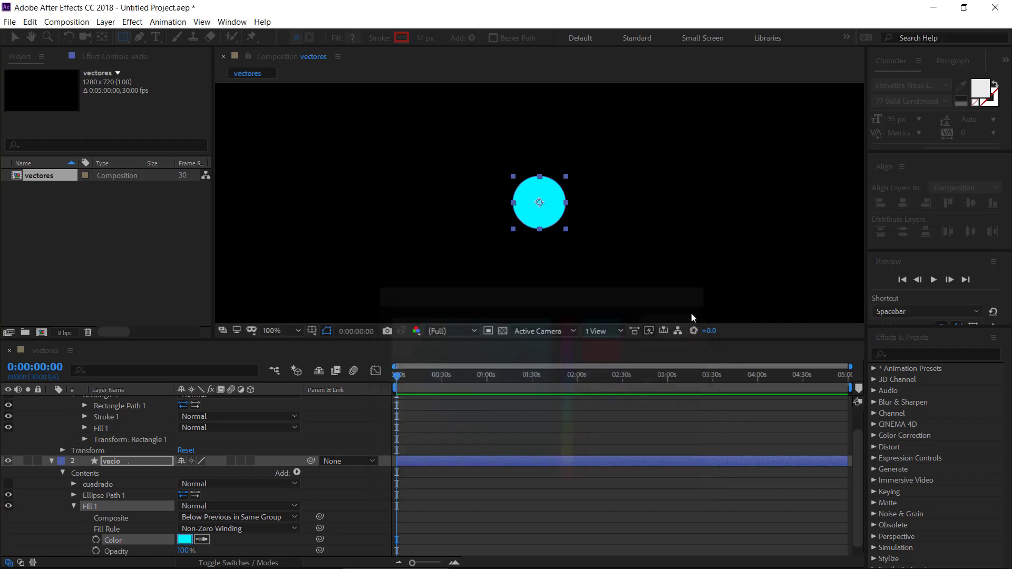
left_click(73, 506)
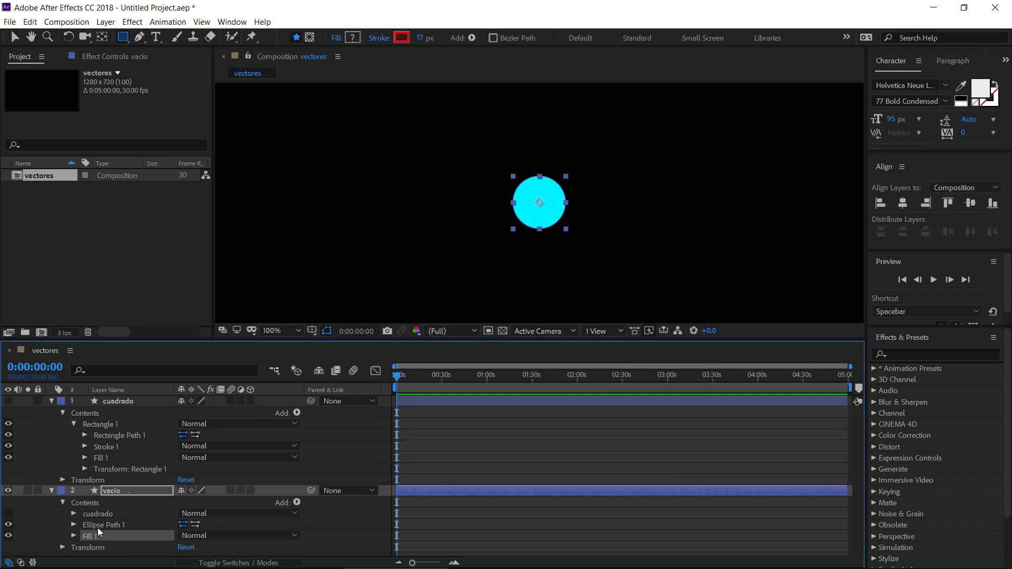
- Add another empty group to the Contents of vacio and name it circulo
left_click(97, 528, "shift")
left_click(295, 505)
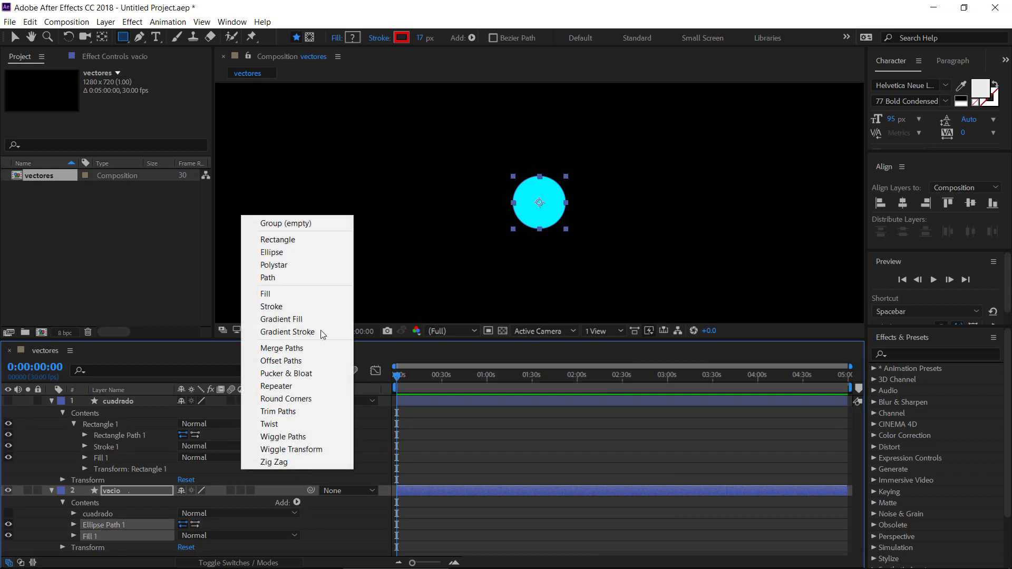
left_click(286, 226)
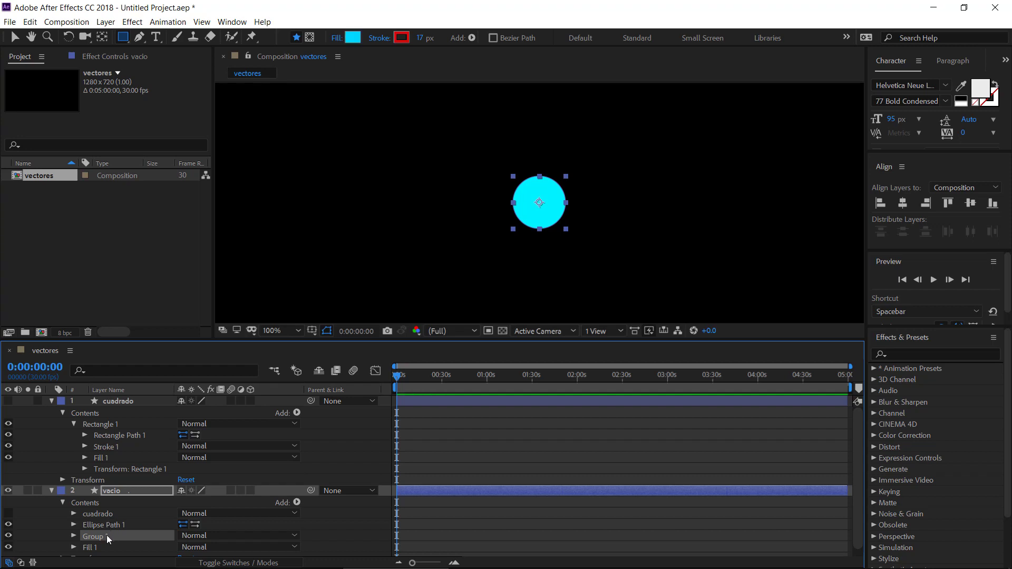
key("Return")
type("El")
key("BackSpace")
key("BackSpace")
type("e")
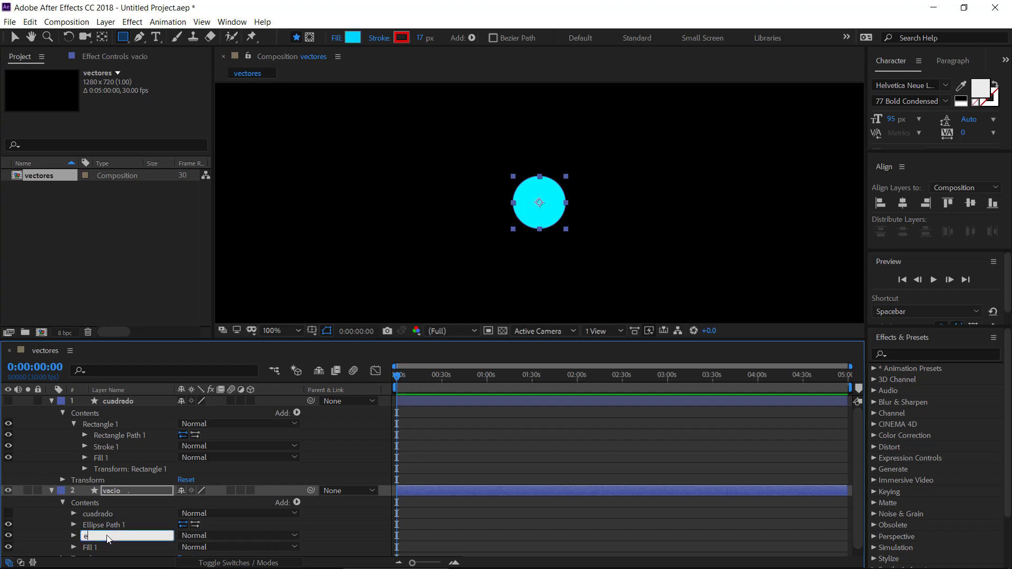
key("BackSpace")
type("circulo")
key("Return")
- Move Ellipse Path 1 and Fill 1 together into the circulo group
scroll(108, 532, "down", 1)
left_click(96, 540)
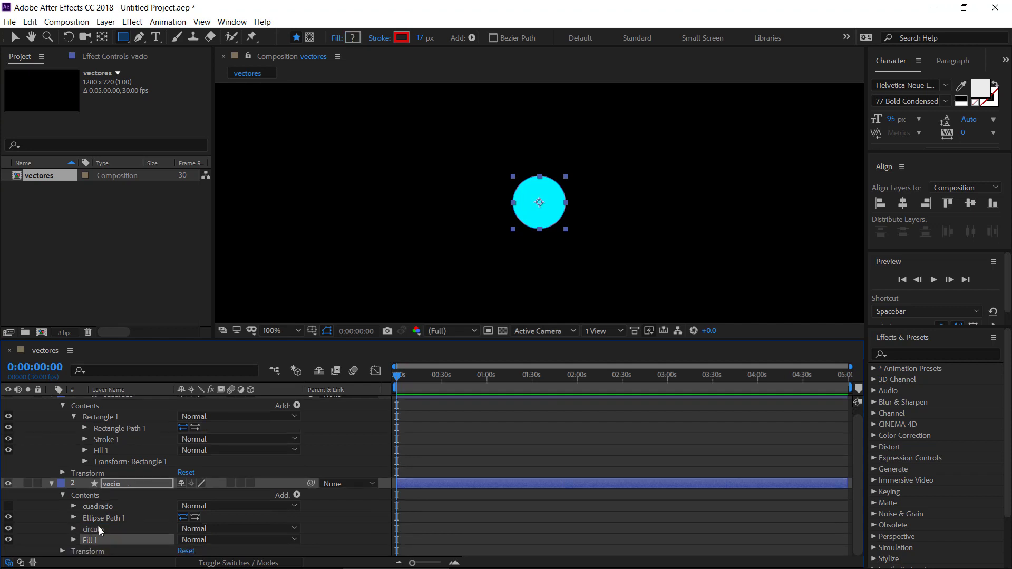
left_click(99, 520, "ctrl")
left_click_drag(117, 522, 97, 529)
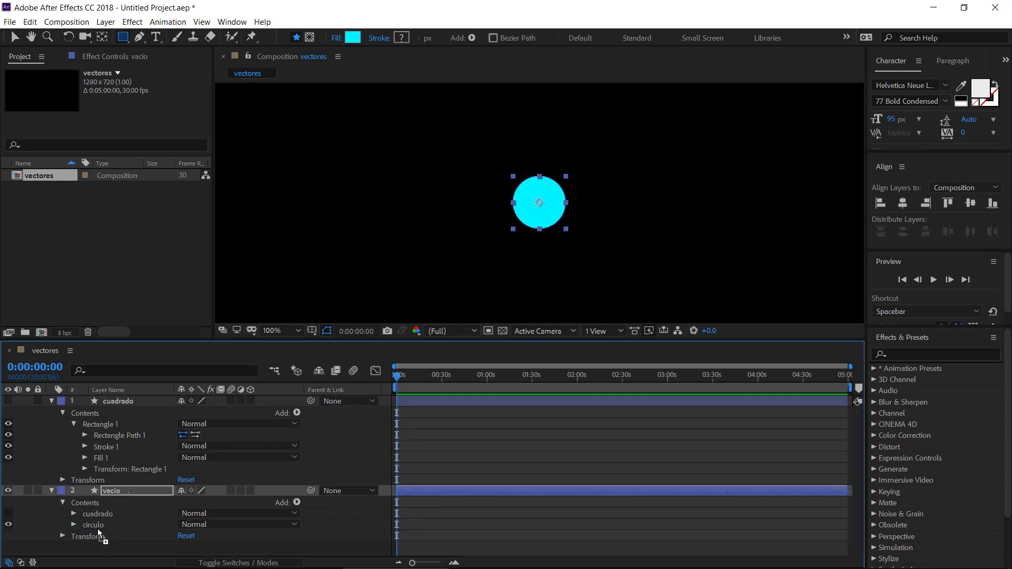
- Move the circulo group in vacio to the right of the square's position and show the cuadrado group again
left_click(103, 513)
left_click(100, 532)
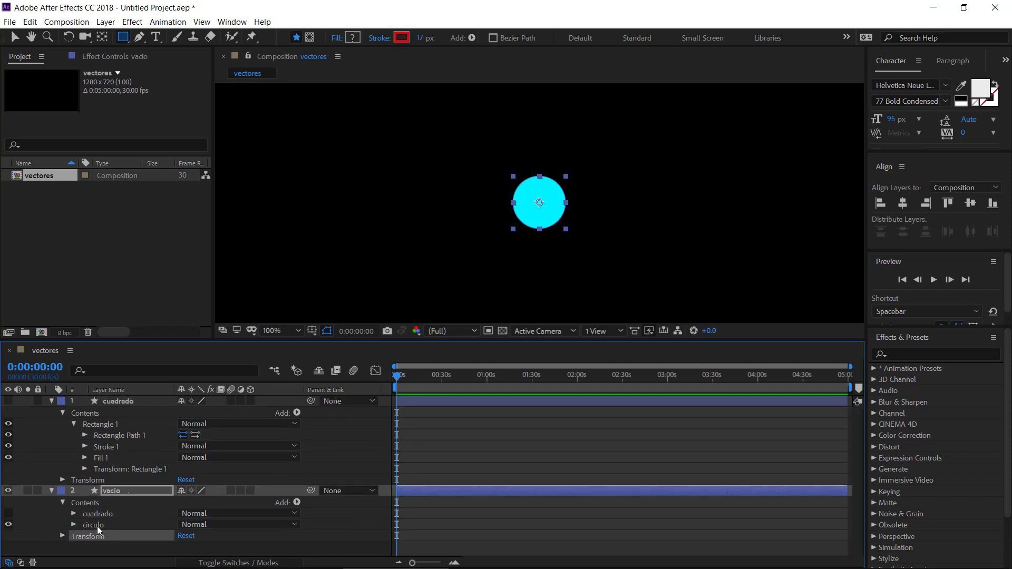
left_click(97, 525)
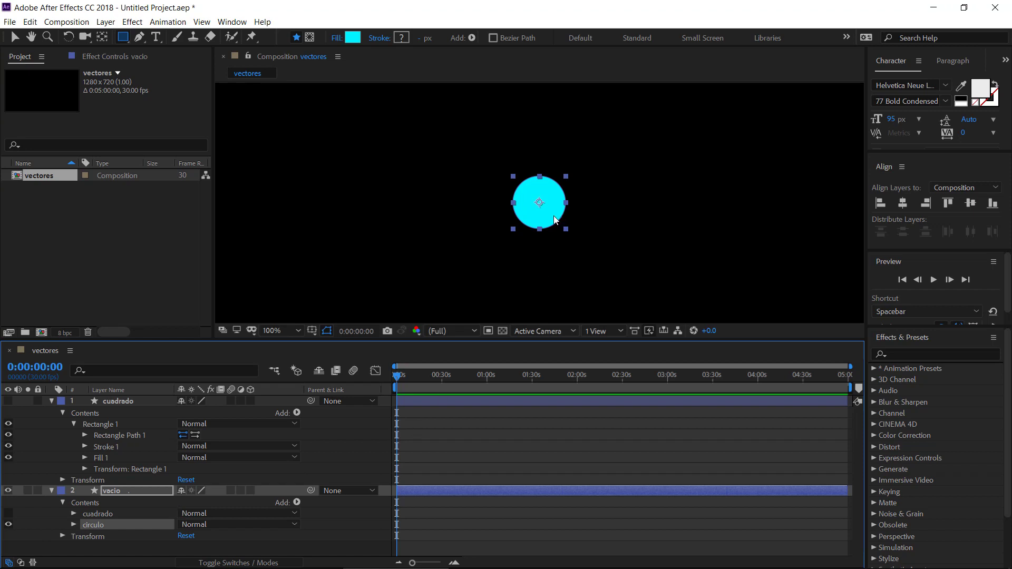
key("v")
left_click_drag(556, 214, 623, 212)
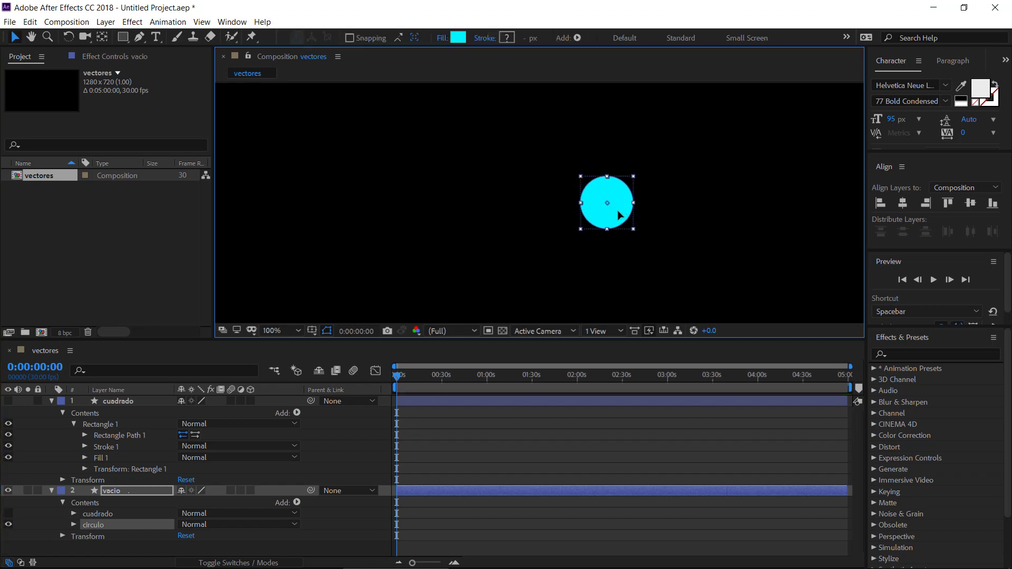
left_click(9, 514)
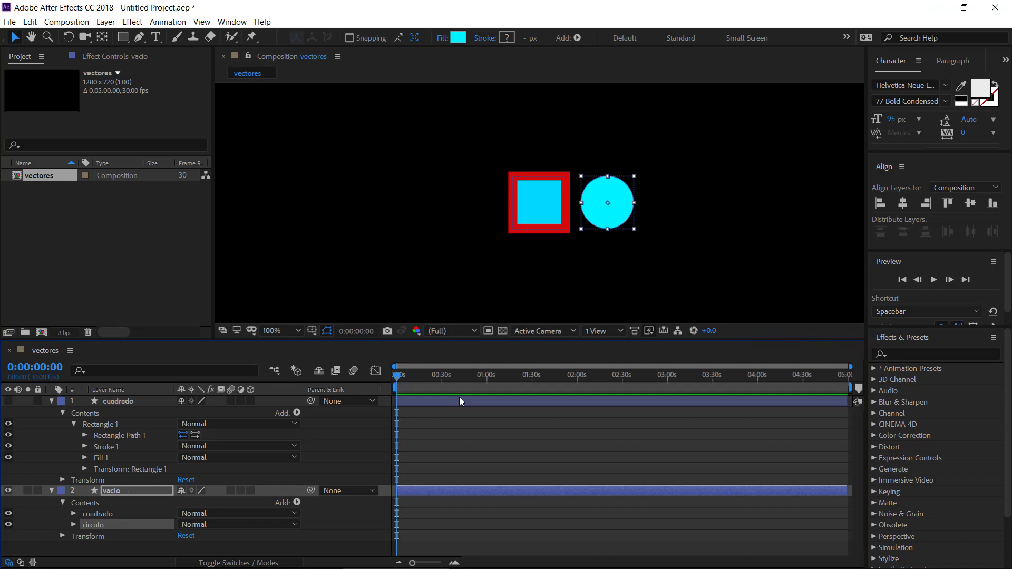
- Hide the vacio layer and show the cuadrado layer
left_click(130, 401)
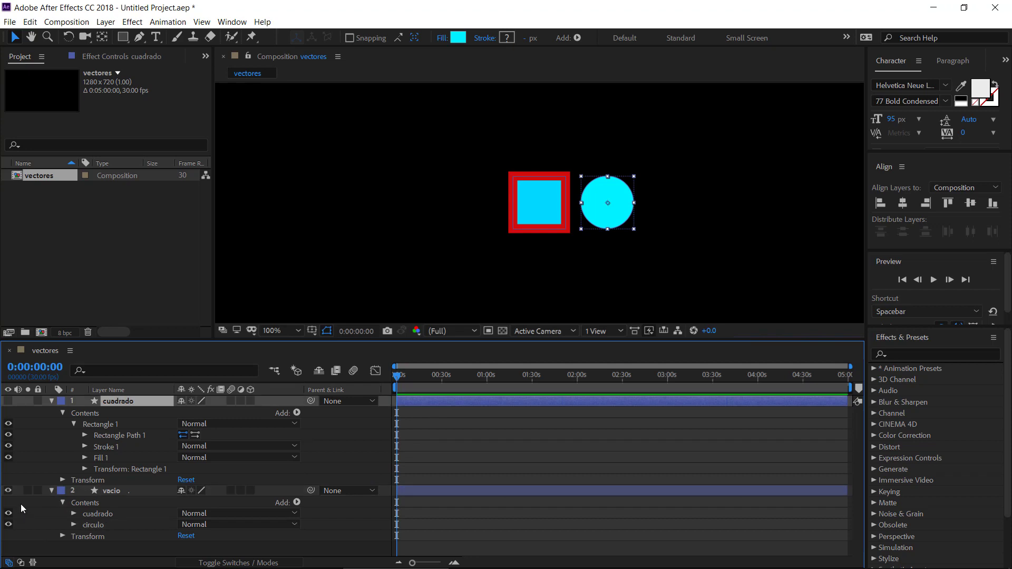
left_click(8, 490)
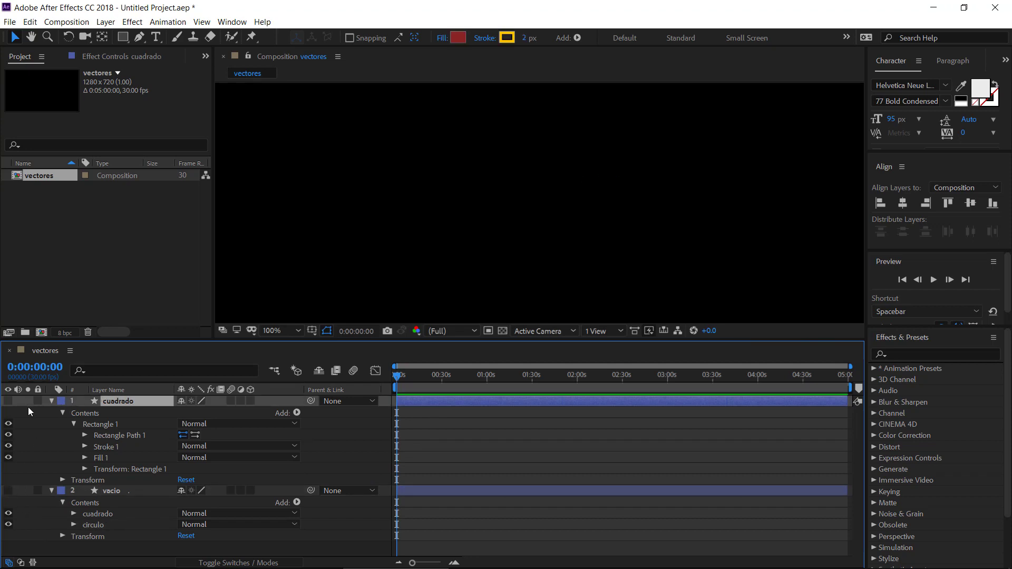
left_click(8, 401)
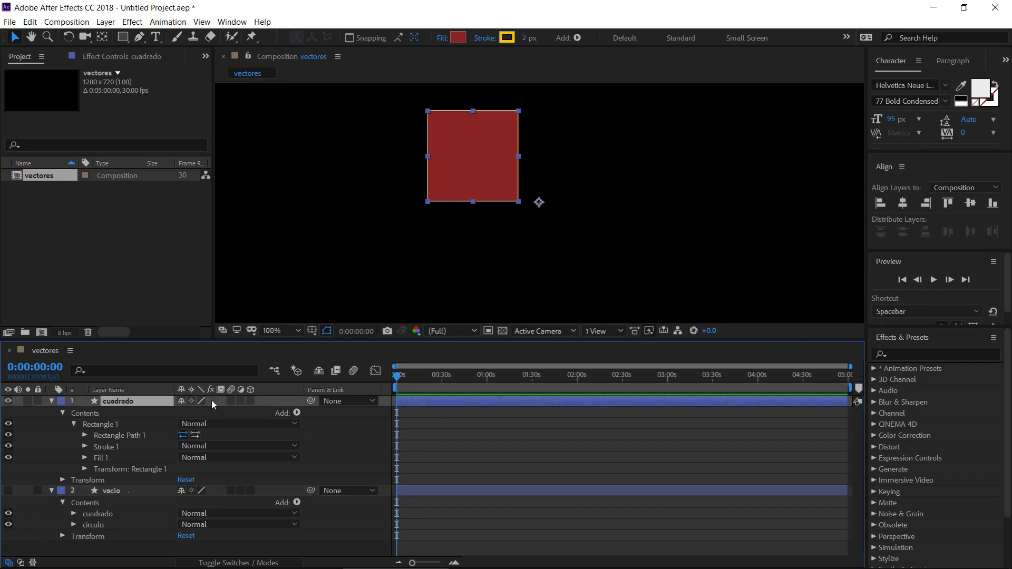
- Align the cuadrado layer horizontally and vertically to the centre of the composition
left_click(540, 203)
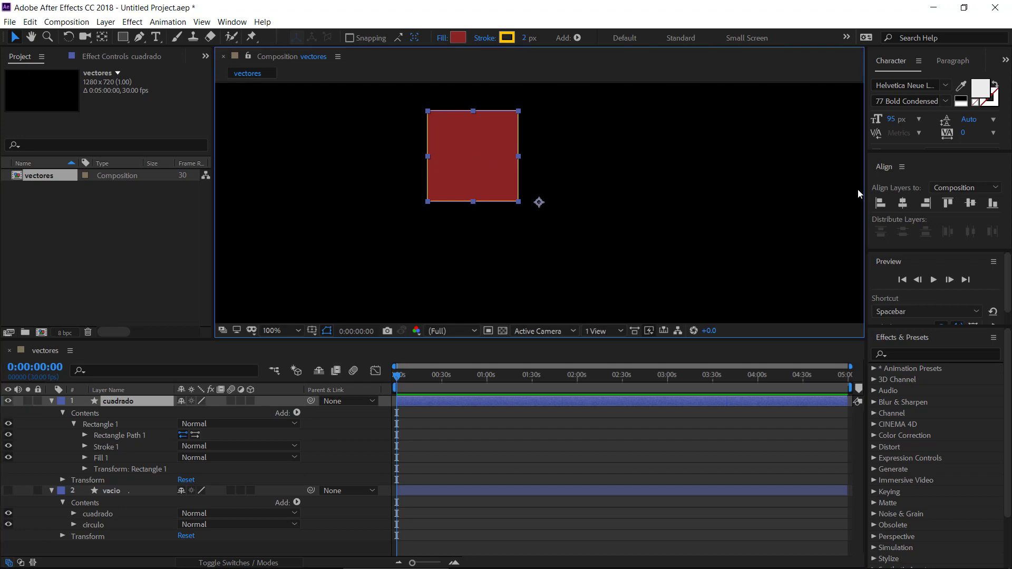
left_click(902, 205)
left_click(970, 205)
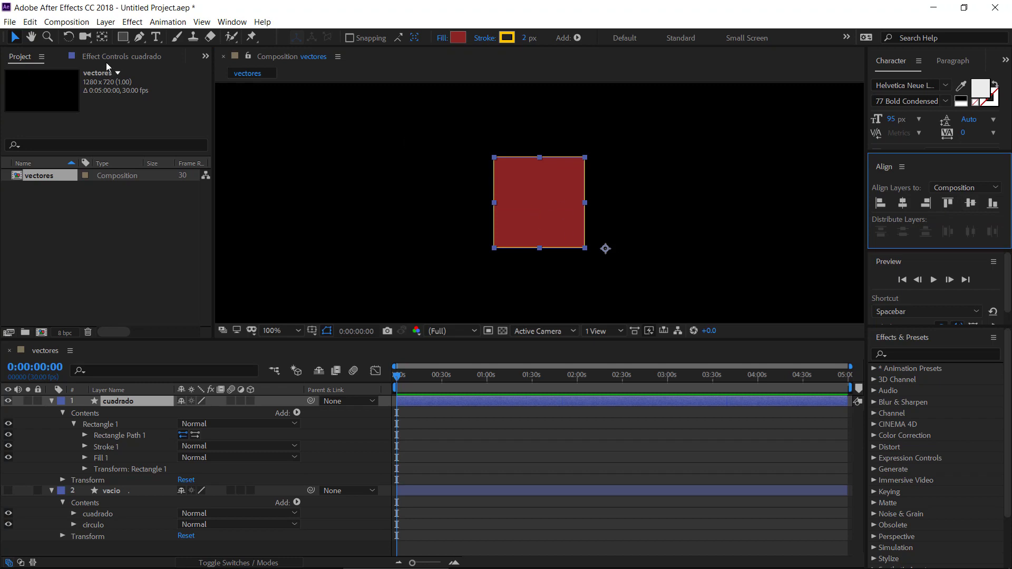
- Centre the cuadrado layer's anchor point on the red square and return to the Selection tool
left_click(103, 38)
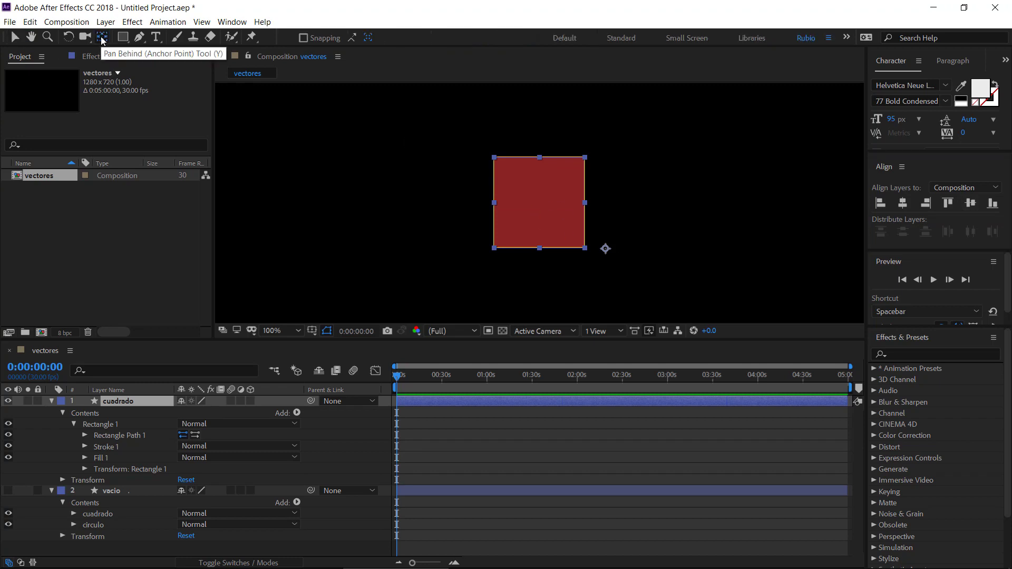
key("ctrl+alt+Home")
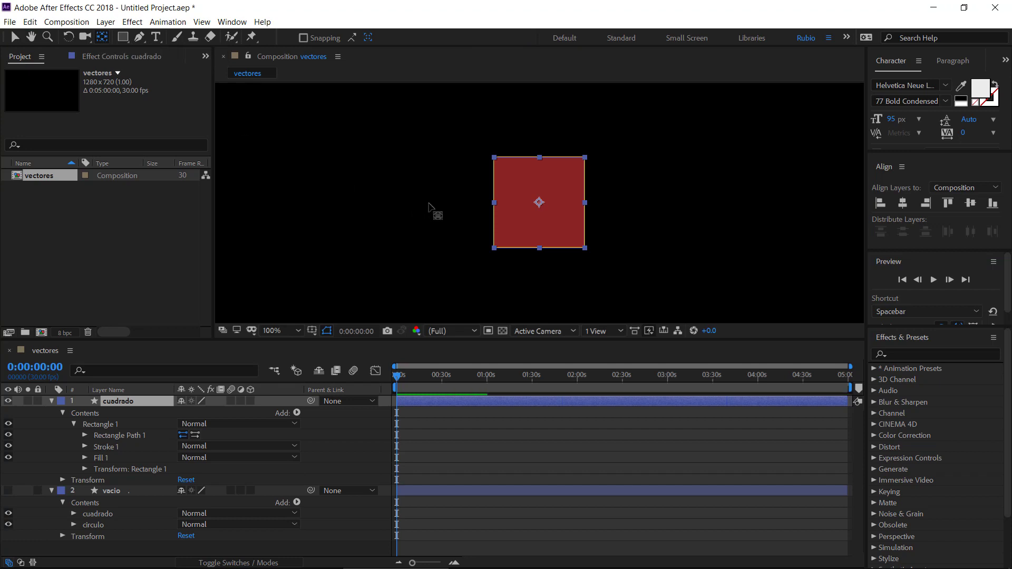
left_click(520, 443)
key("v")
left_click(542, 221)
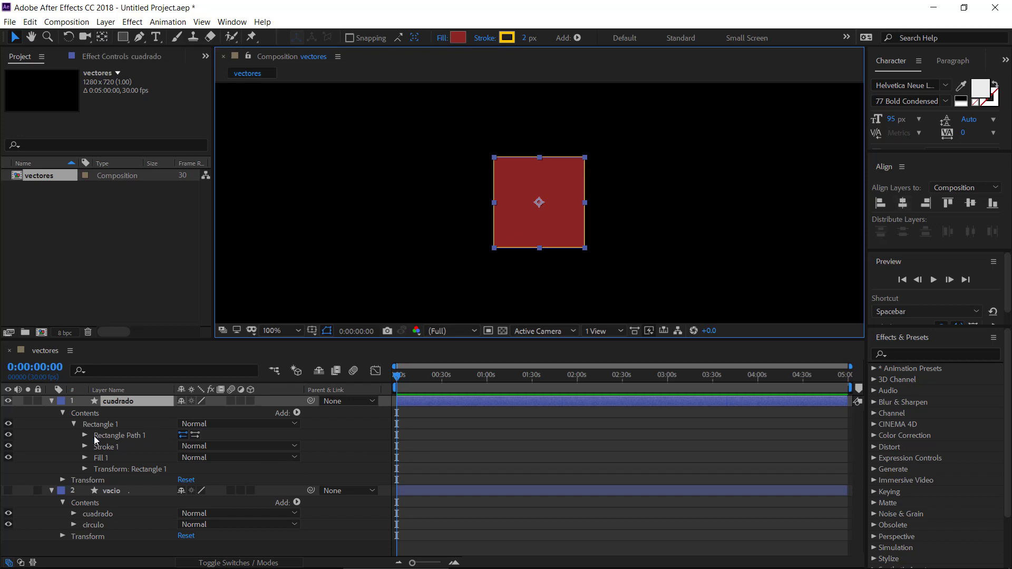
left_click(419, 403)
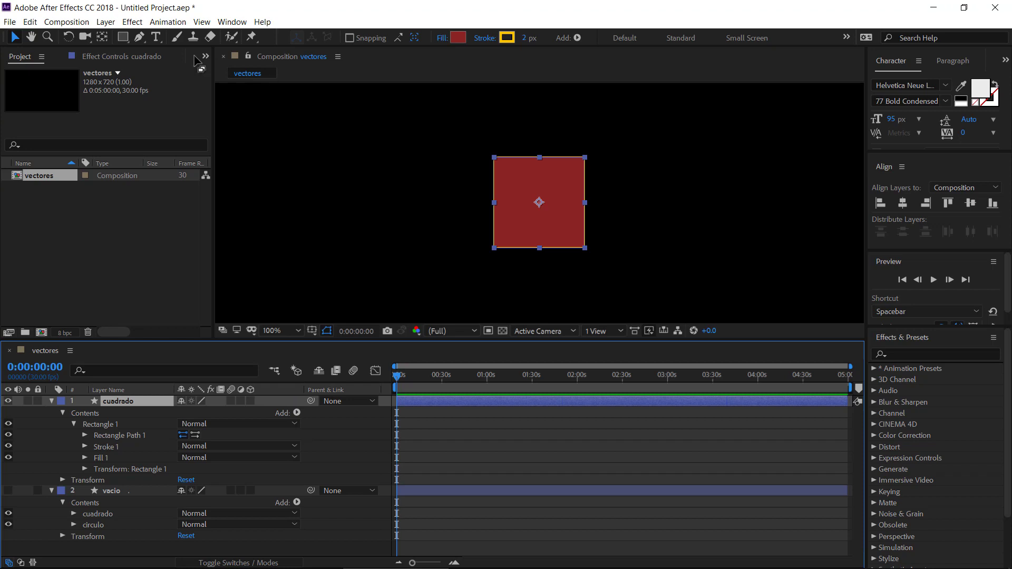
- Draw a large star overlapping the square's upper-left corner as another shape inside the cuadrado layer
left_click_drag(128, 40, 168, 86)
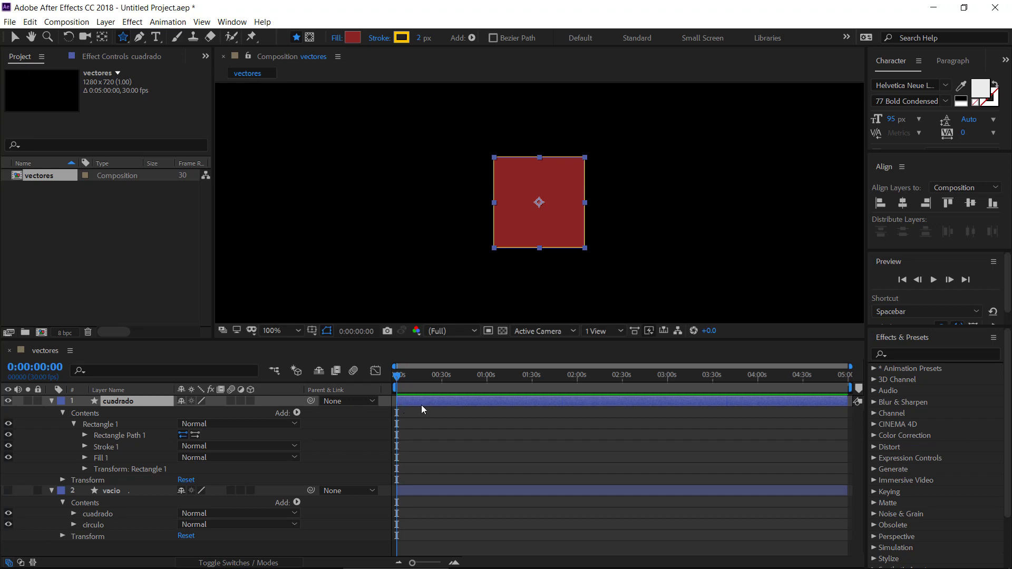
mouse_move(433, 144)
left_mouse_down()
mouse_move(520, 209)
mouse_move(514, 202)
left_mouse_up()
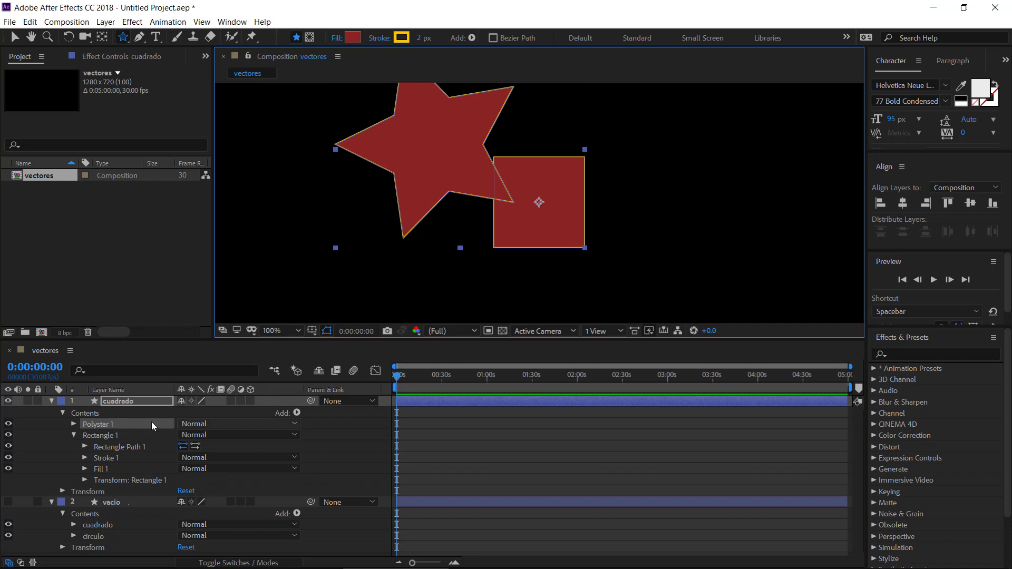
left_click(74, 434)
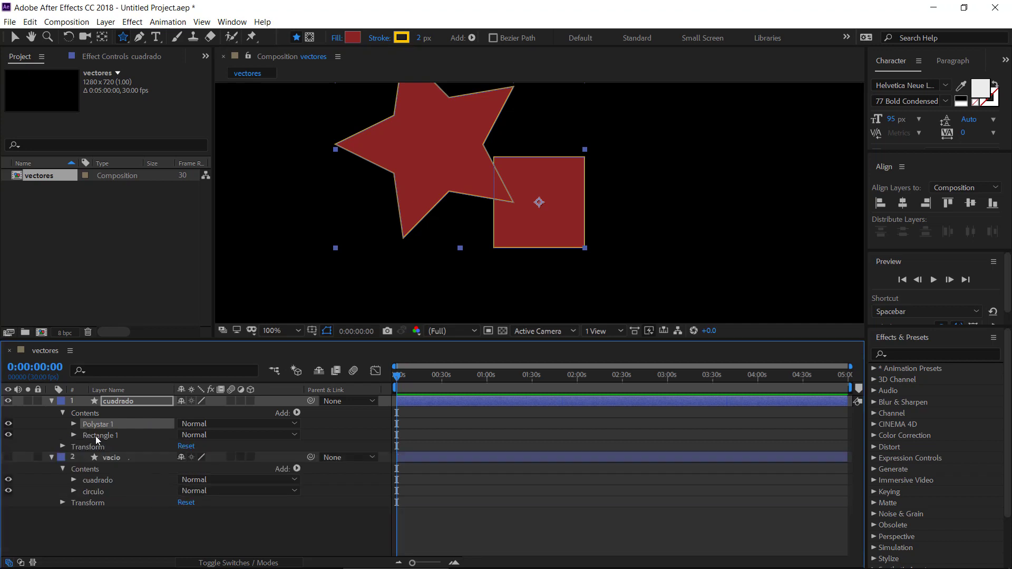
left_click(100, 436)
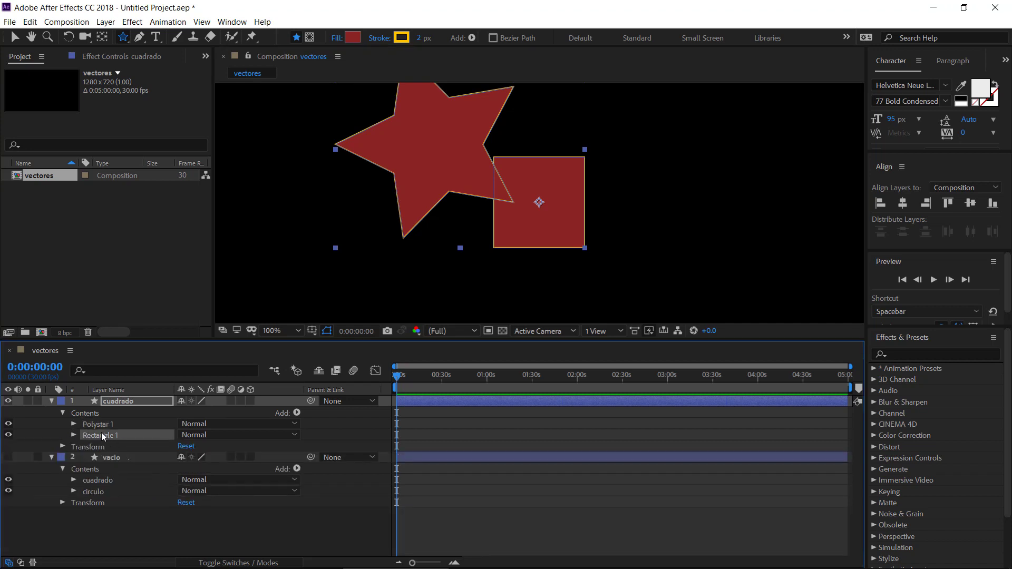
left_click(100, 425)
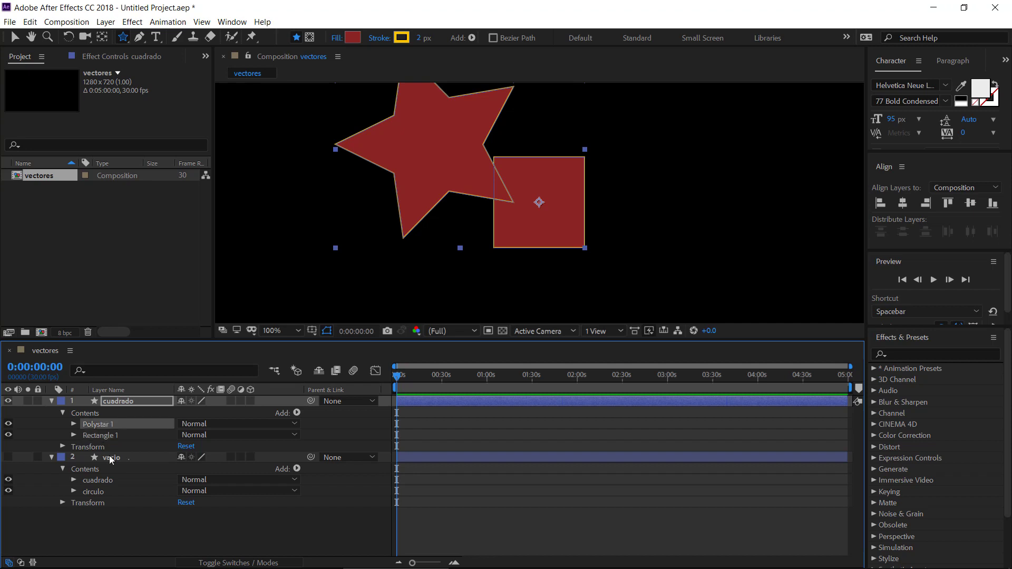
- Set the star's number of points to 13 in Polystar Path 1
left_click(74, 424)
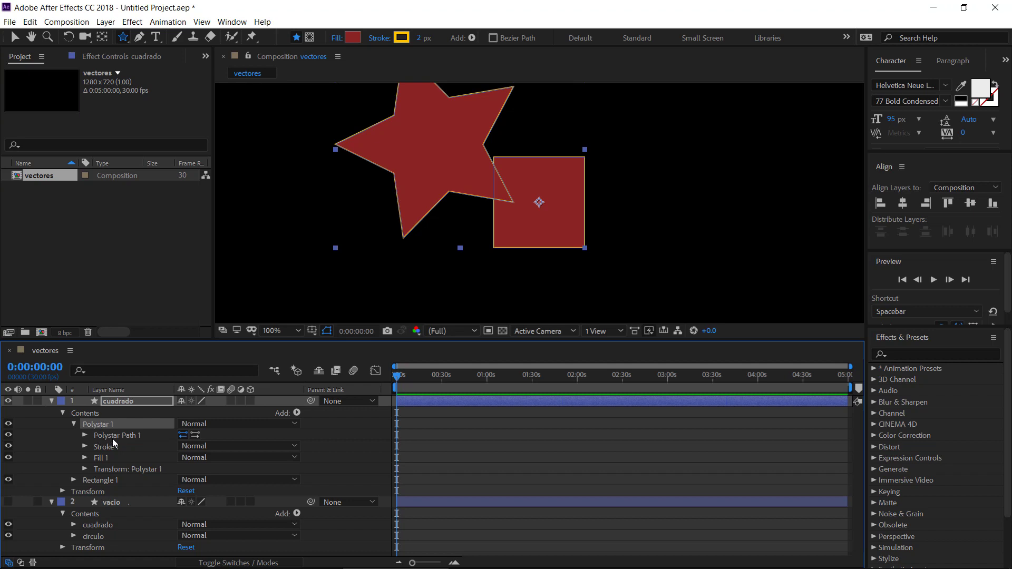
left_click(87, 437)
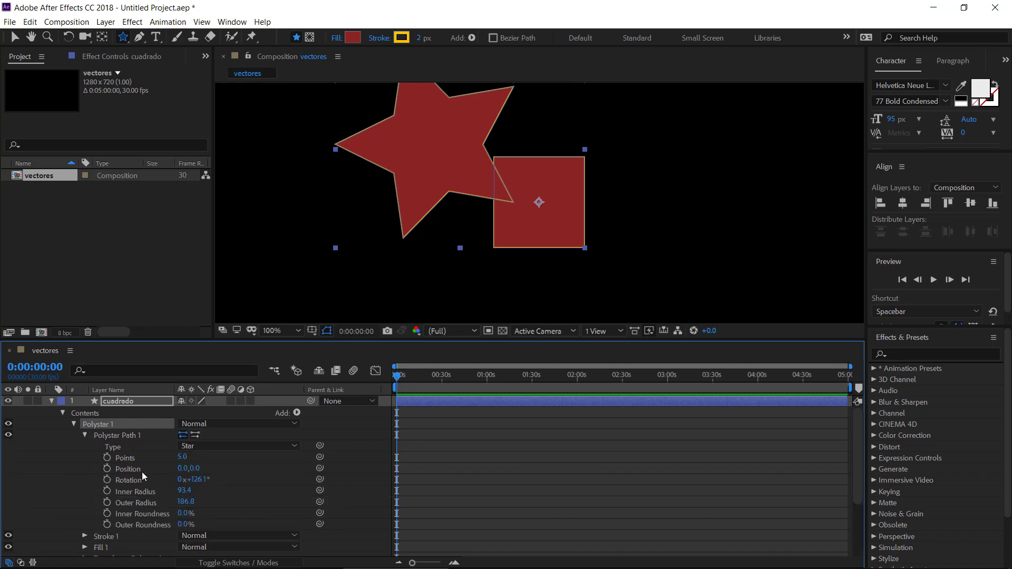
left_click_drag(182, 457, 187, 457)
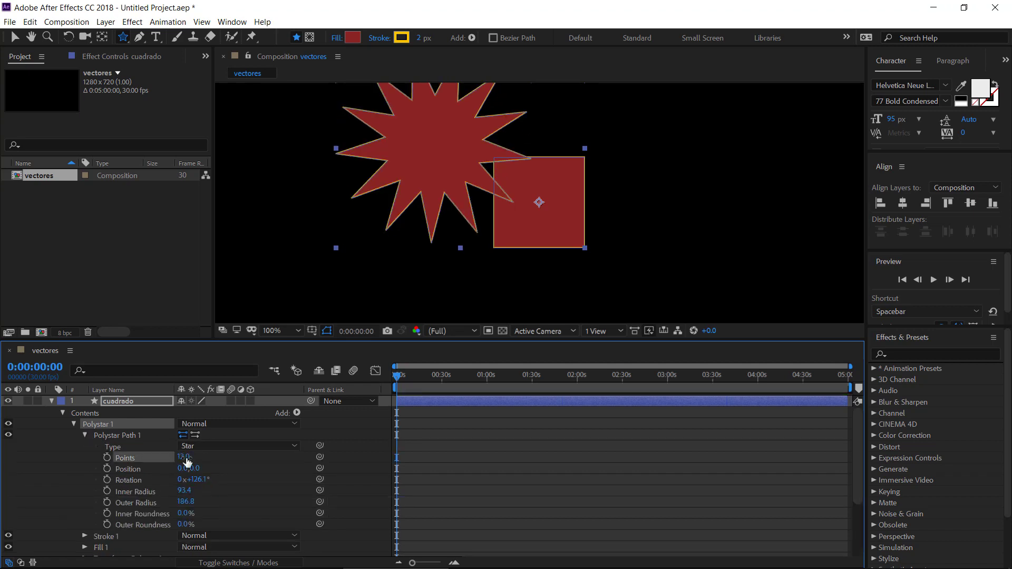
left_click(86, 436)
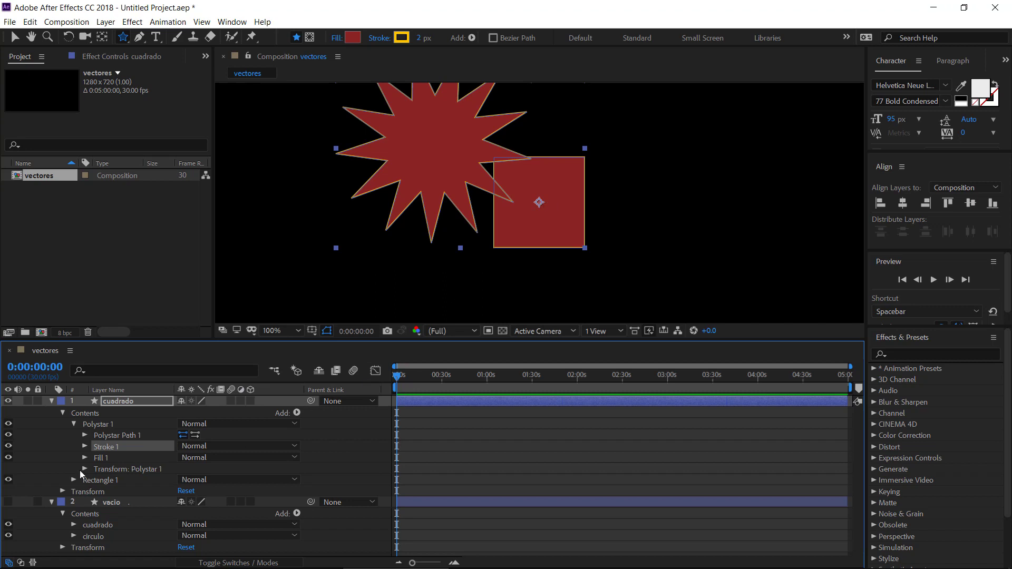
- Delete the Polystar 1 group from the Contents of the cuadrado layer
left_click(98, 425)
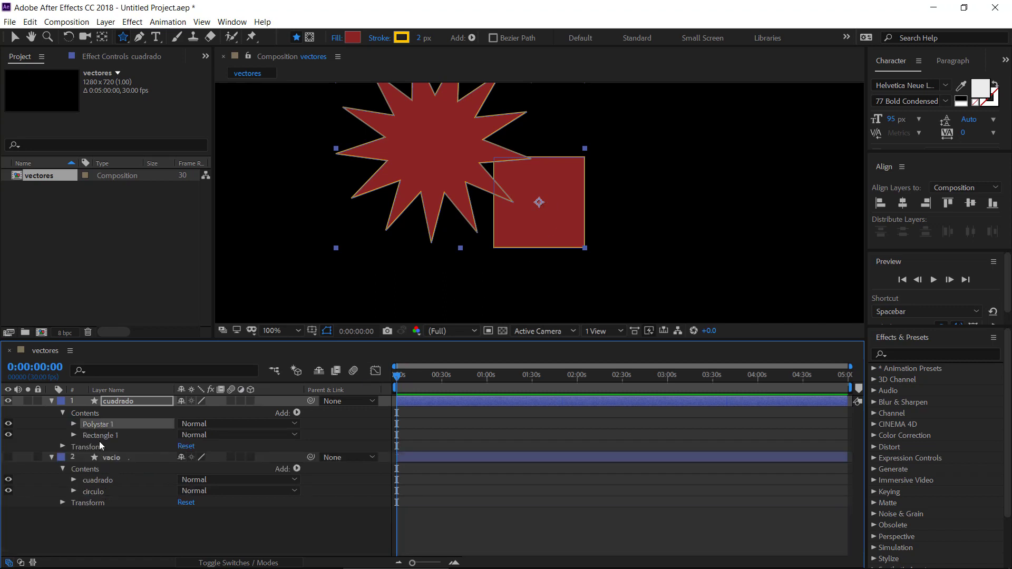
left_click(102, 440)
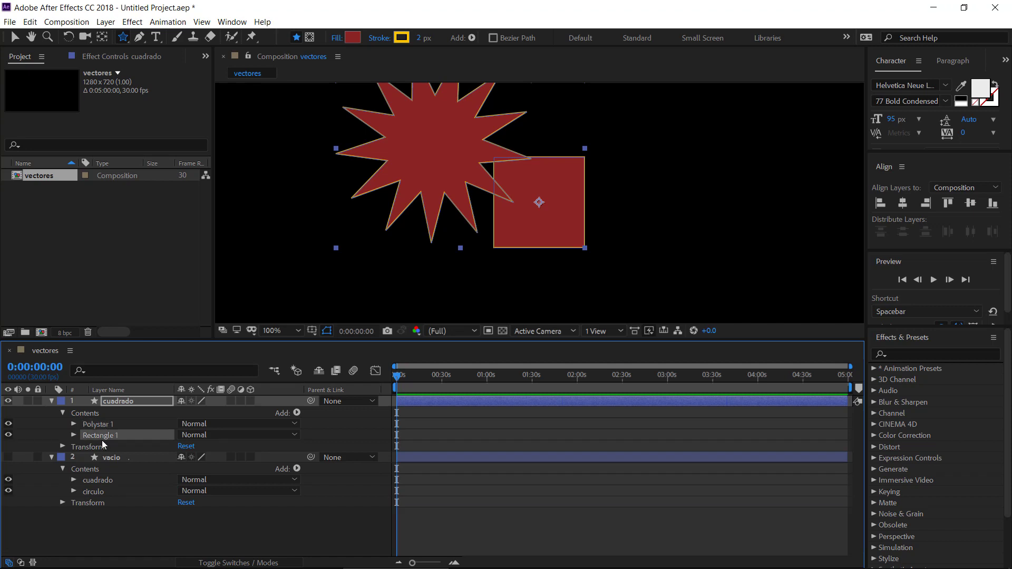
left_click(101, 426)
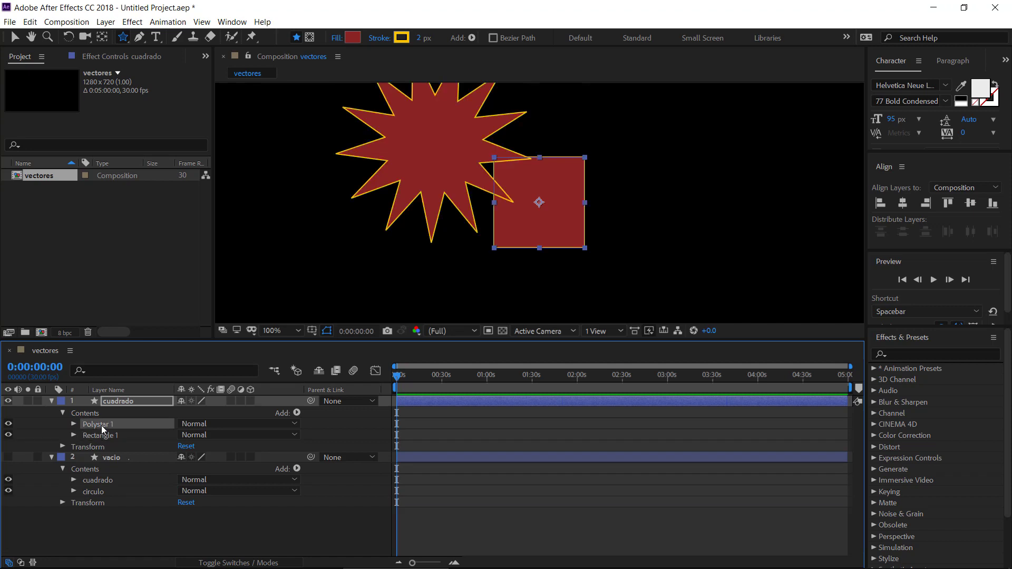
key("Delete")
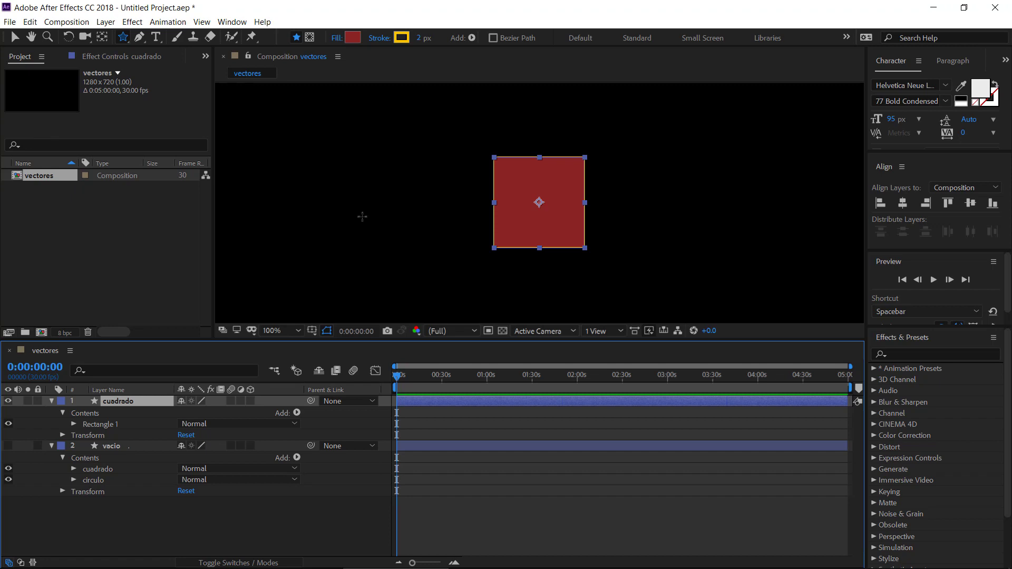
- Draw a tall, narrow elliptical mask over the middle of the square on the cuadrado layer
left_click(310, 39)
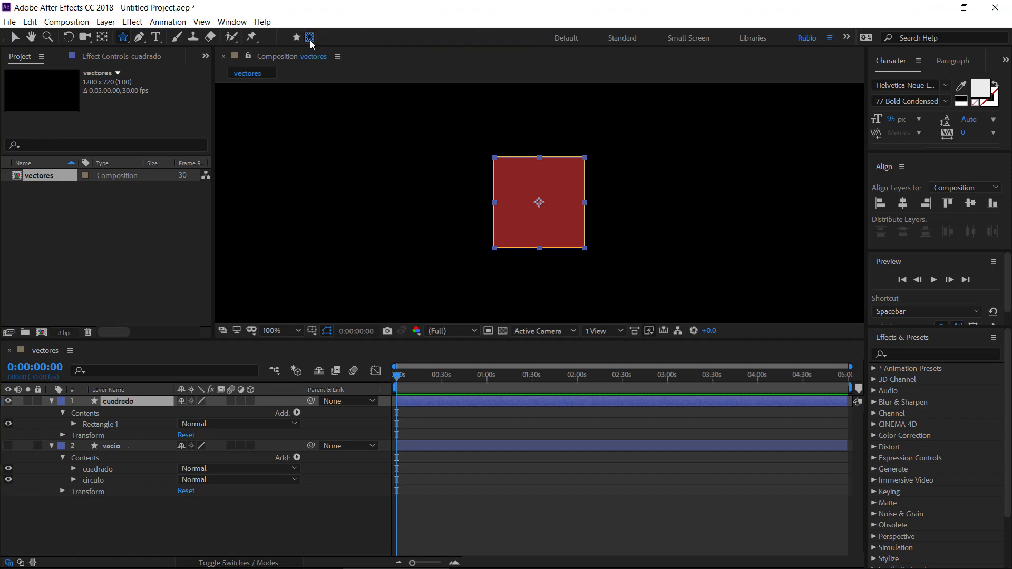
left_click(293, 38)
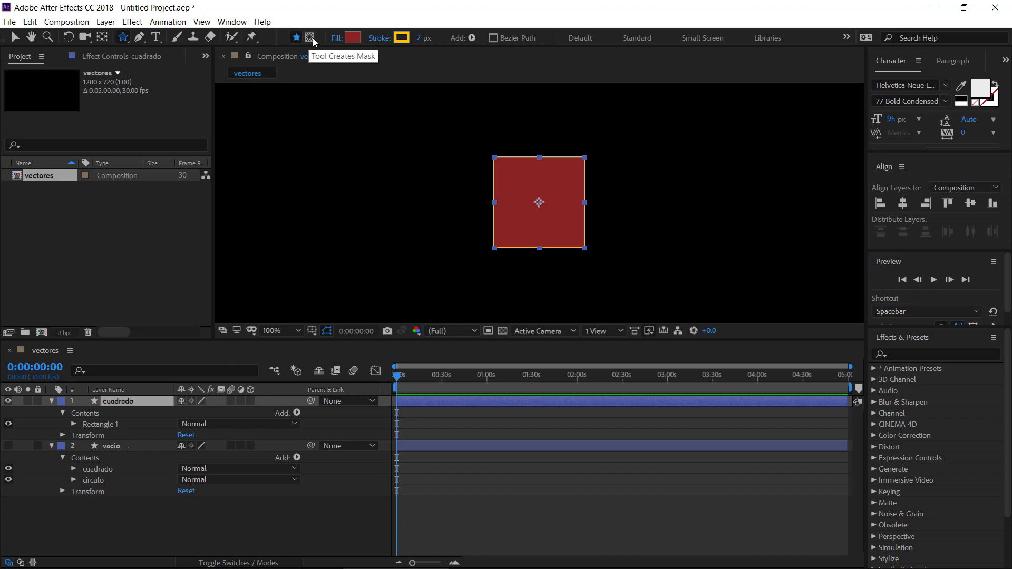
left_click(311, 38)
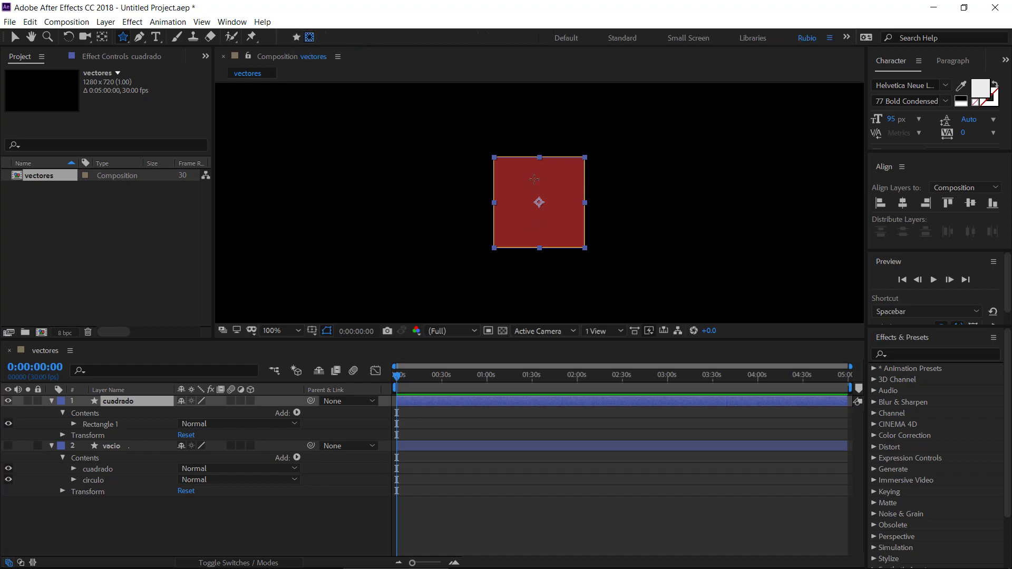
left_click(125, 38)
left_click(121, 40)
left_click(174, 65)
mouse_move(507, 131)
left_mouse_down()
mouse_move(556, 206)
mouse_move(554, 283)
left_mouse_up()
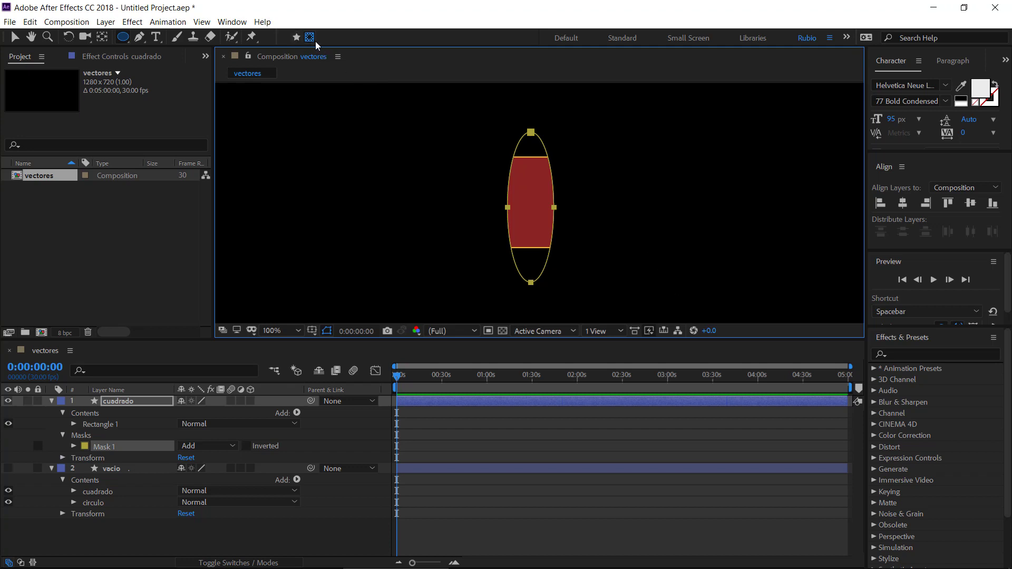
- Switch back to shape creation and draw a nearly circular ellipse to the left of the square inside the cuadrado layer
left_click(297, 39)
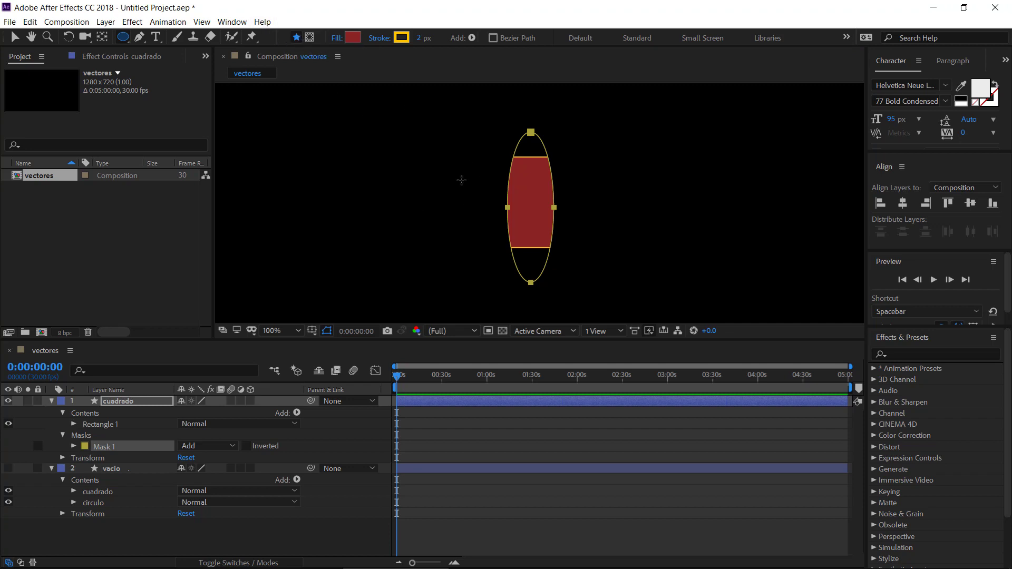
mouse_move(412, 150)
left_mouse_down()
mouse_move(470, 193)
mouse_move(480, 213)
left_mouse_up()
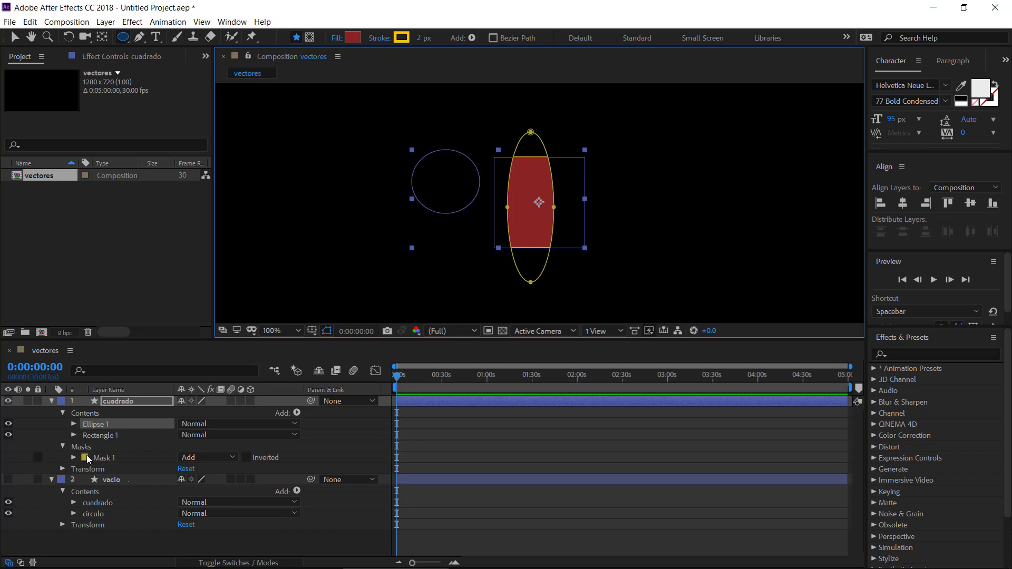
left_click(63, 446)
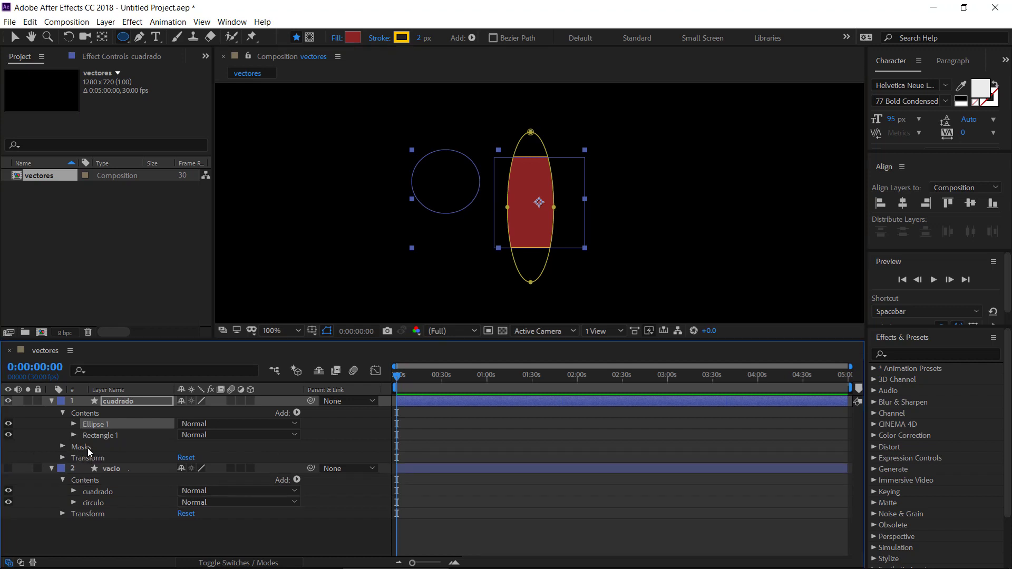
- Delete the elliptical mask from the cuadrado layer
left_click(88, 448)
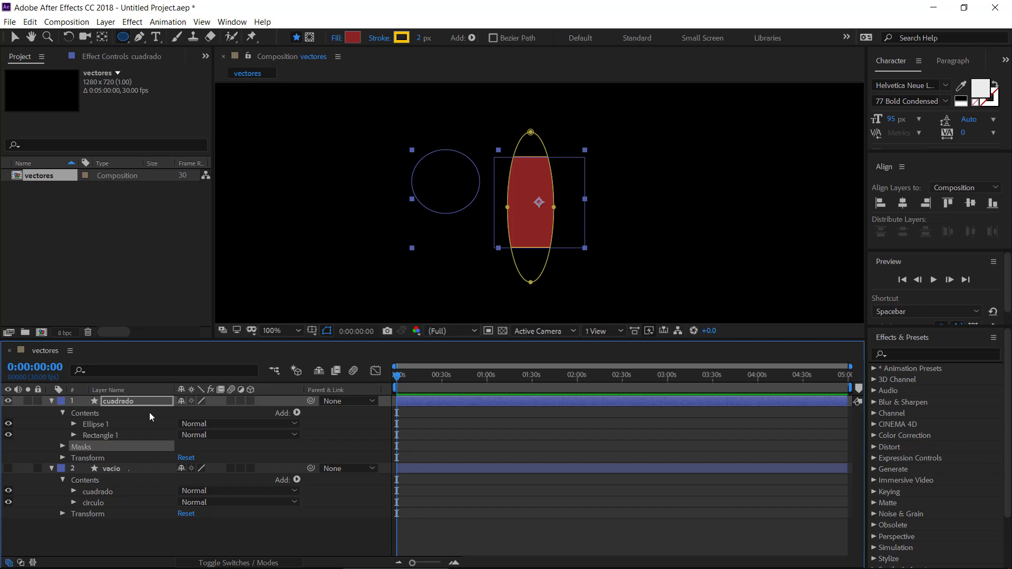
left_click(64, 447)
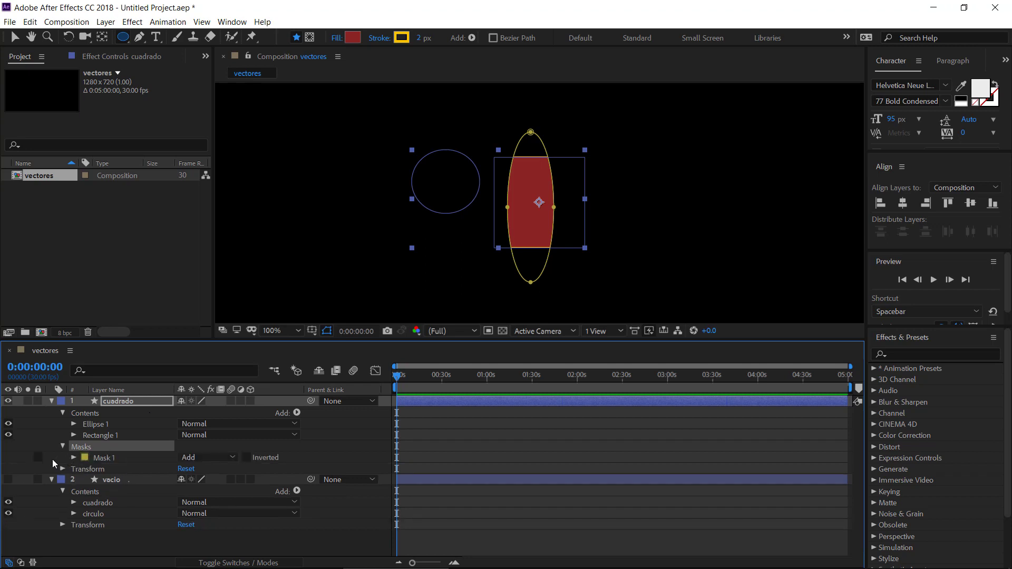
left_click(99, 463)
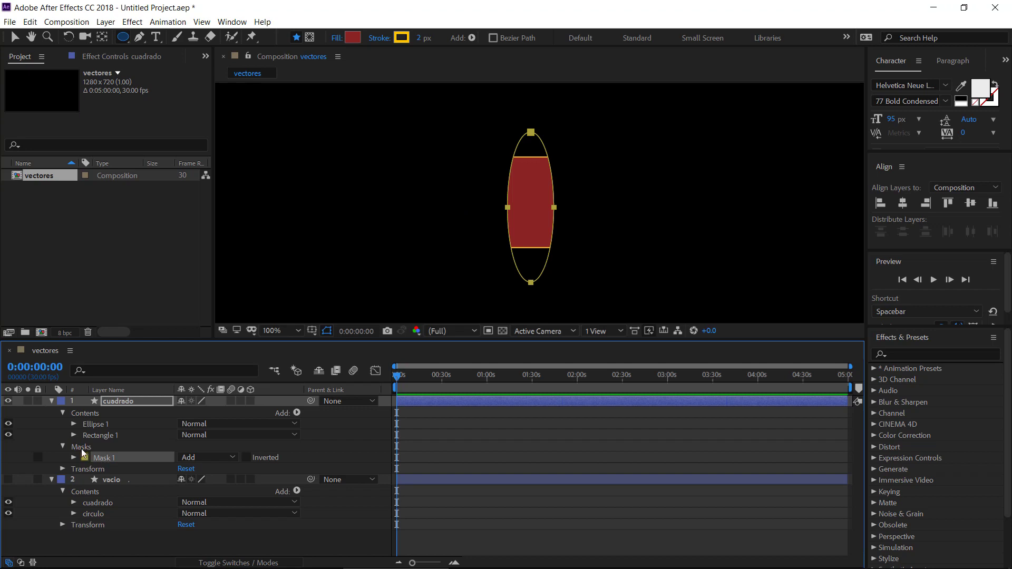
left_click(83, 452)
key("Delete")
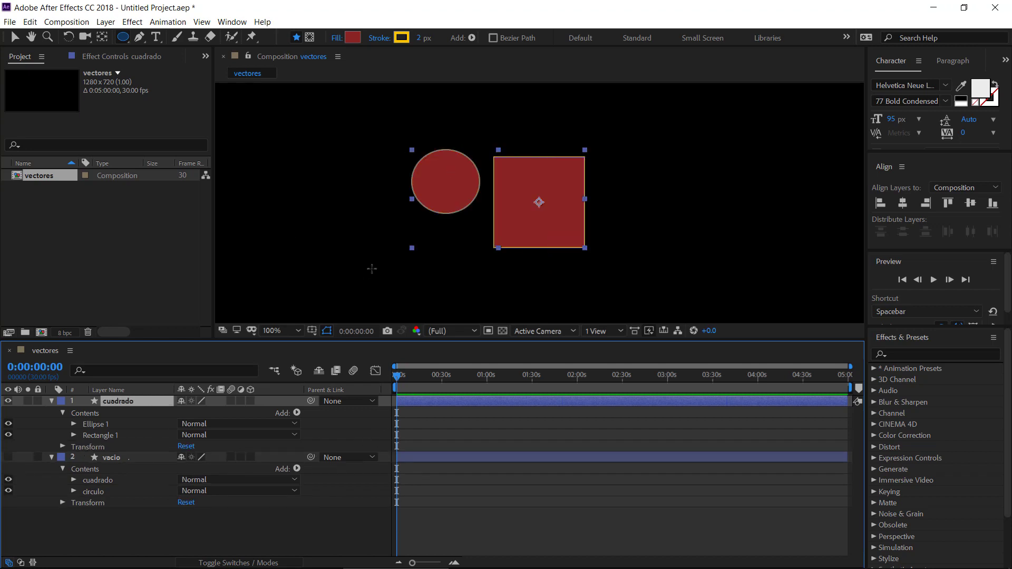
- Return to the Selection tool and collapse the properties of the cuadrado and vacio layers
key("v")
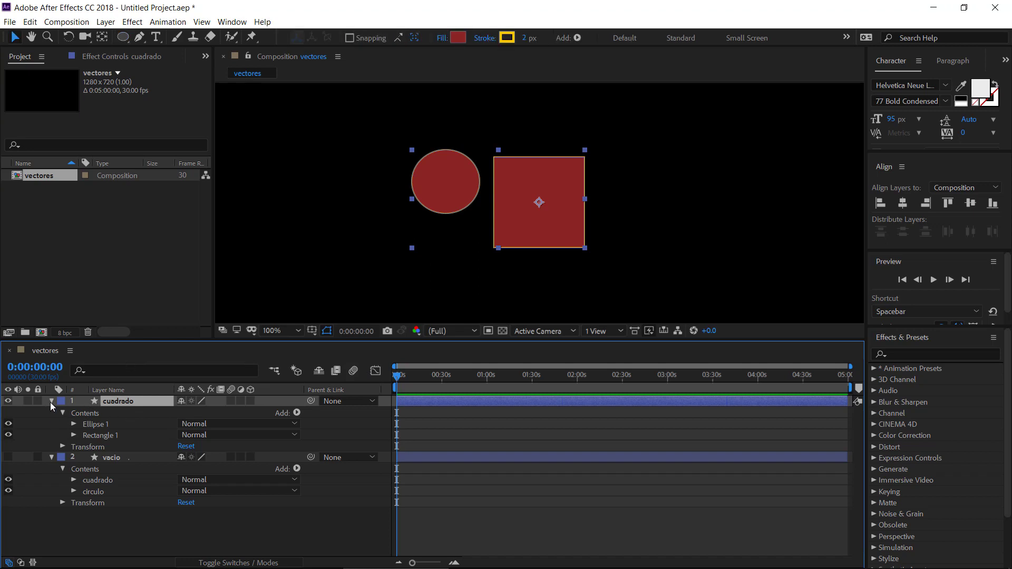
left_click(51, 401)
left_click(51, 412)
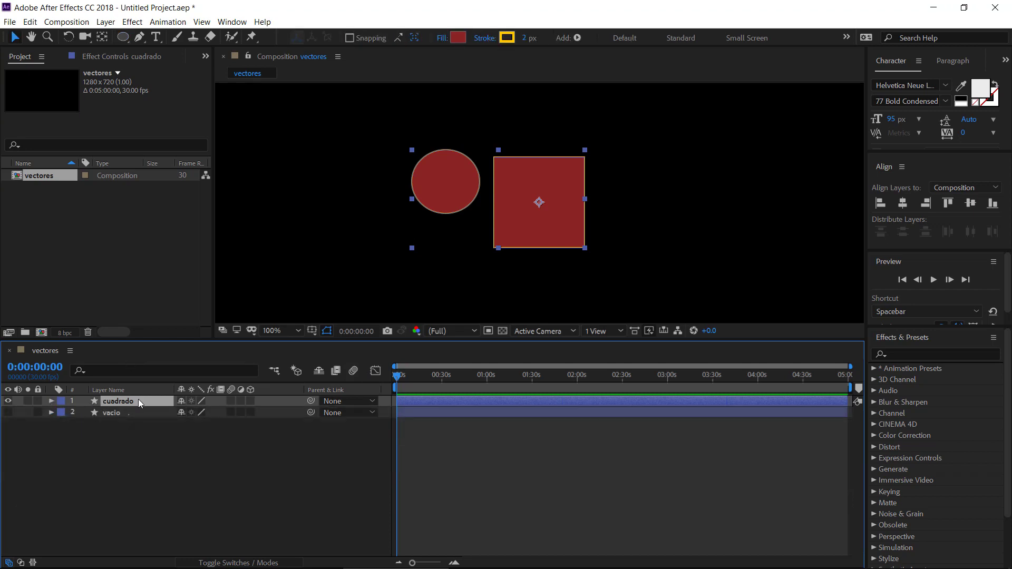